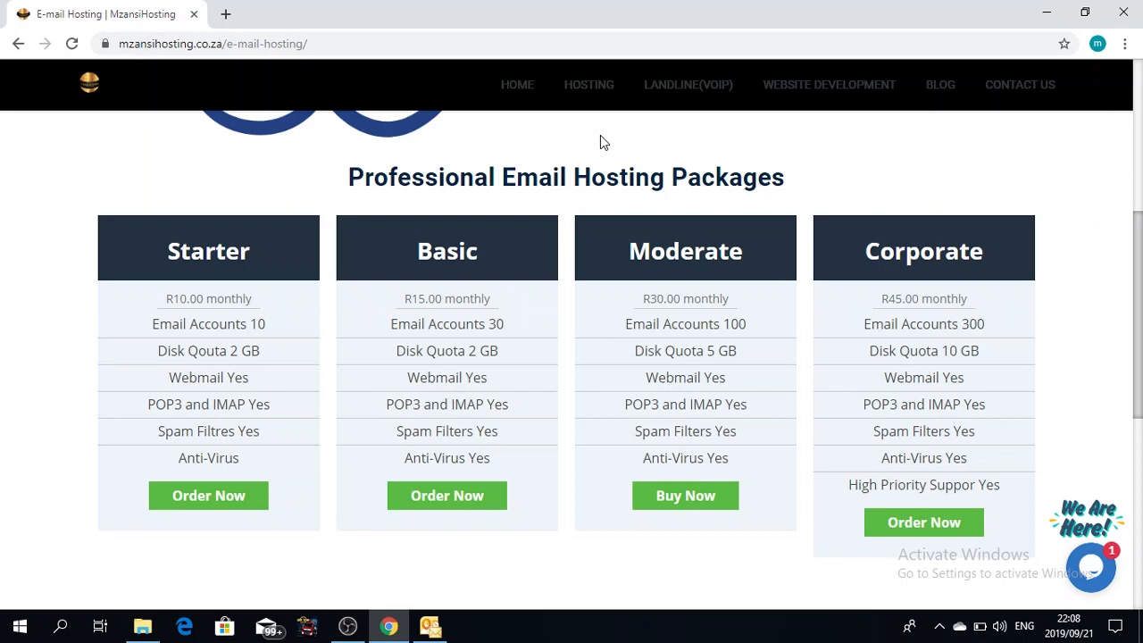
# Step: Highlight the Starter package's R10.00 monthly price, then bring Outlook to the front
pyautogui.moveTo(588, 84)
pyautogui.moveTo(173, 298); pyautogui.dragTo(256, 308)
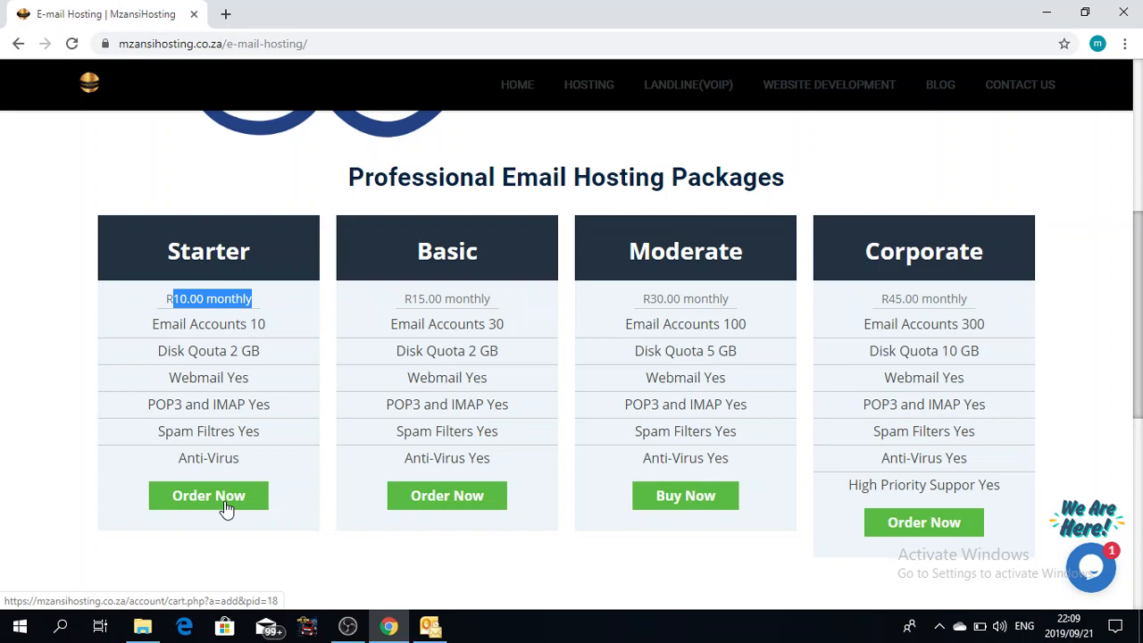
pyautogui.click(430, 628)
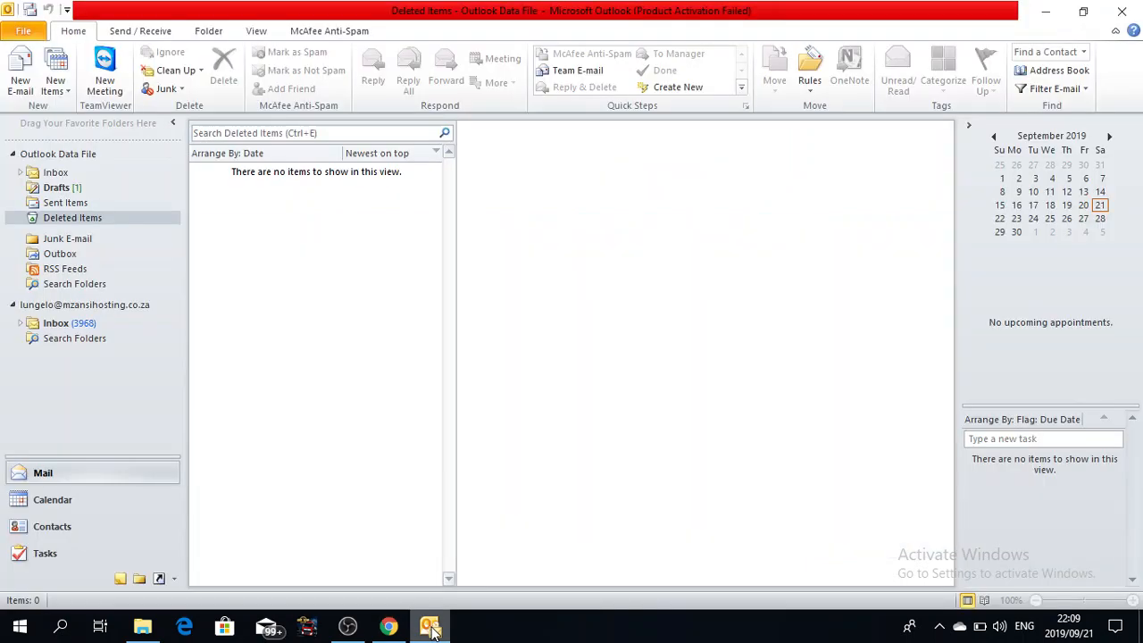
pyautogui.click(61, 628)
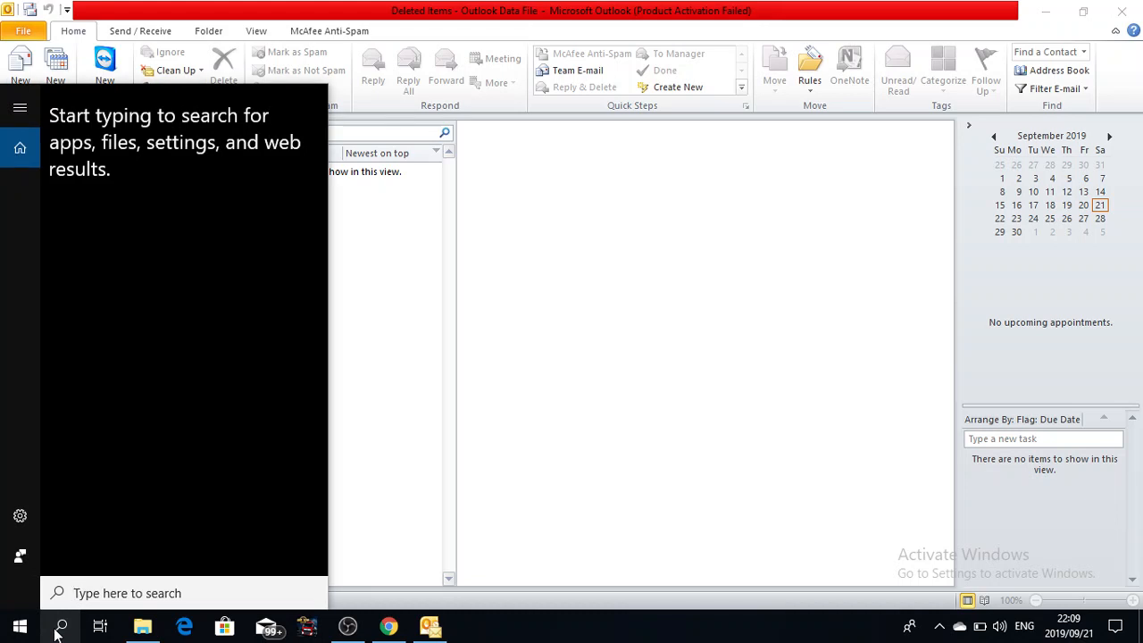
pyautogui.write('out')
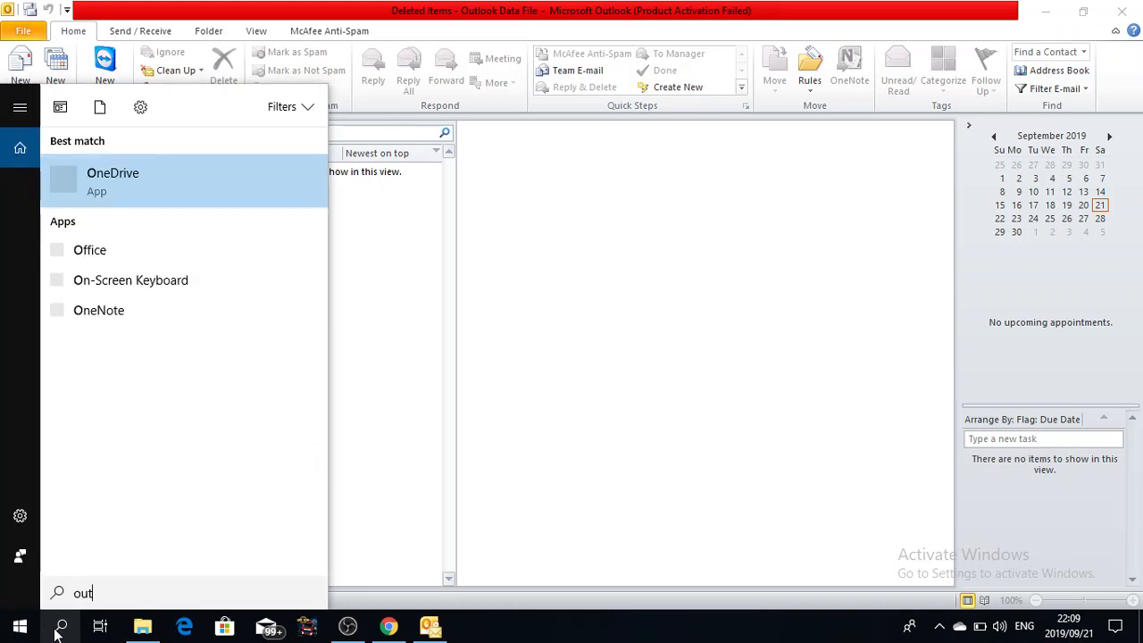
pyautogui.write('lo')
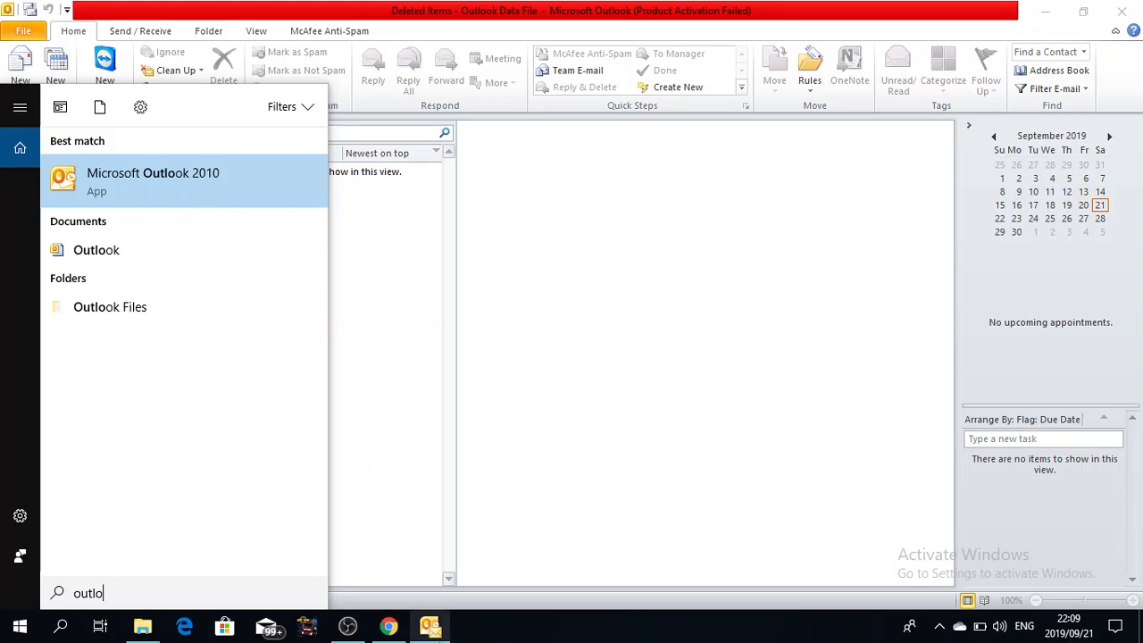
pyautogui.moveTo(434, 633)
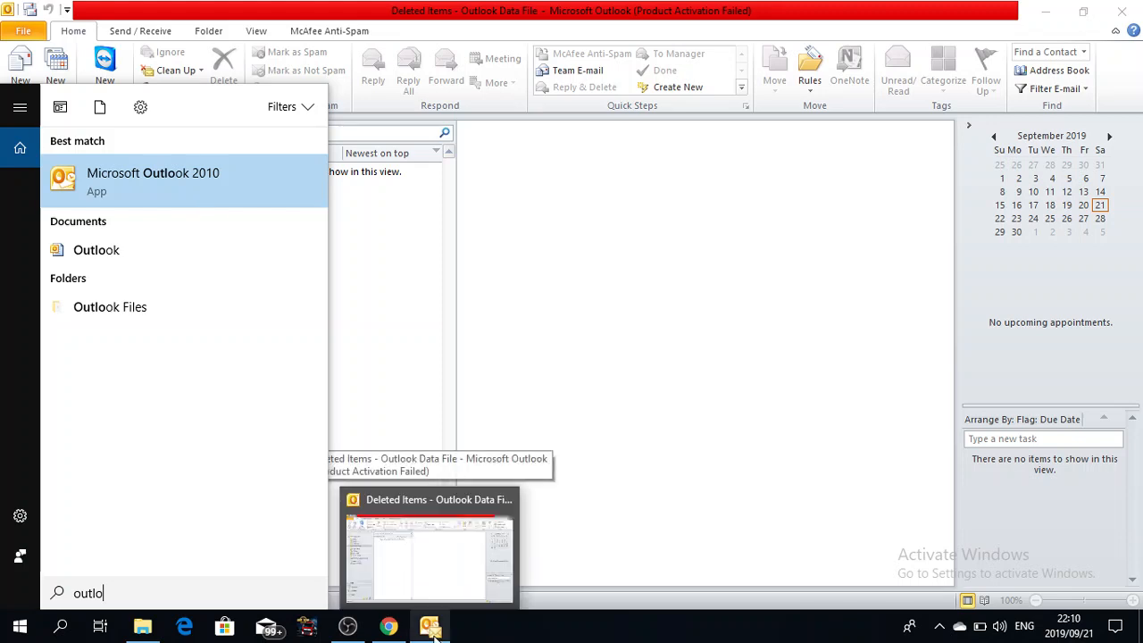
pyautogui.click(435, 634)
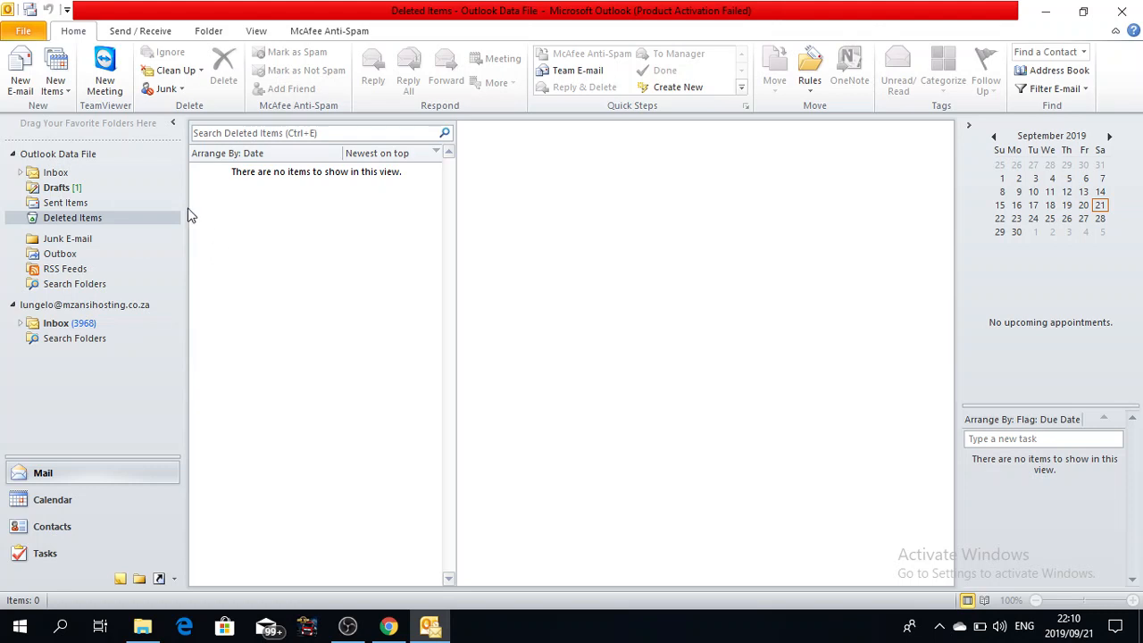
# Step: Begin Add Account and enter 'Mzansi Hosting' as Your Name
pyautogui.click(27, 36)
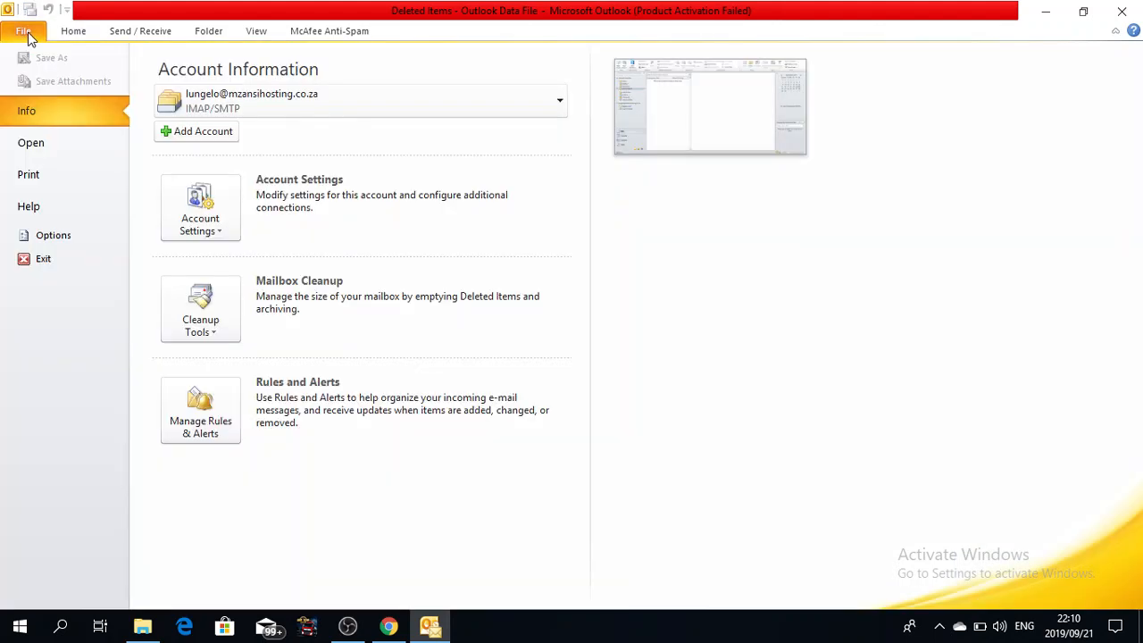
pyautogui.click(174, 130)
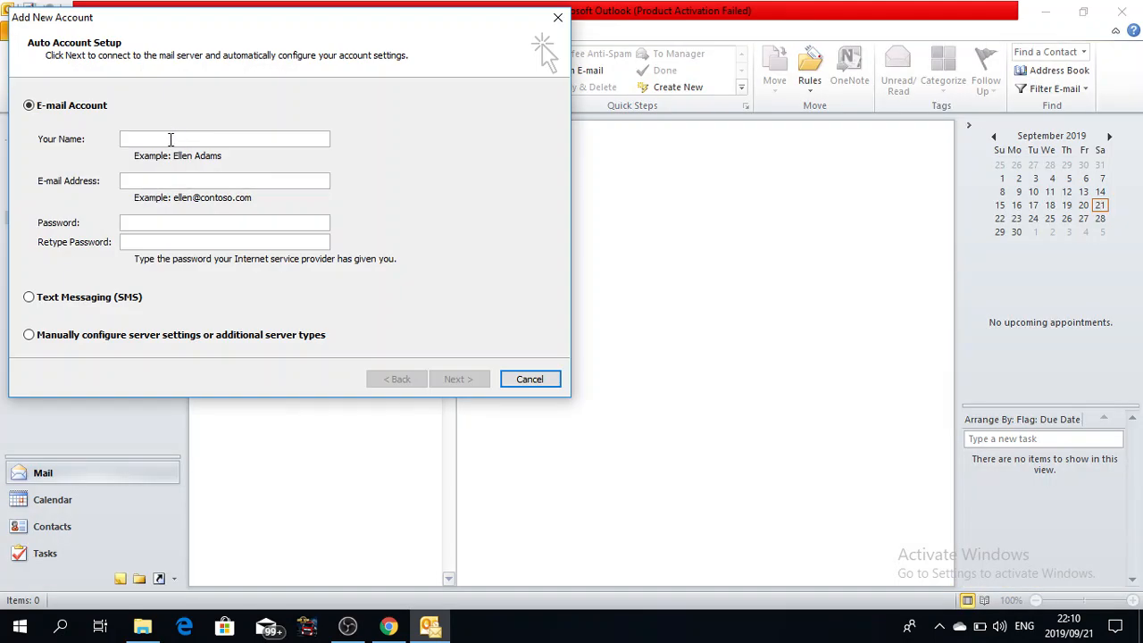
pyautogui.write('Ples')
pyautogui.press('BackSpace')
pyautogui.press('BackSpace')
pyautogui.press('BackSpace')
pyautogui.press('BackSpace')
pyautogui.write('mzansi Hosting')
pyautogui.click(130, 140)
pyautogui.press('BackSpace')
pyautogui.write('M')
# Step: Fill in the account's e-mail address in the E-mail Address field
pyautogui.click(150, 179)
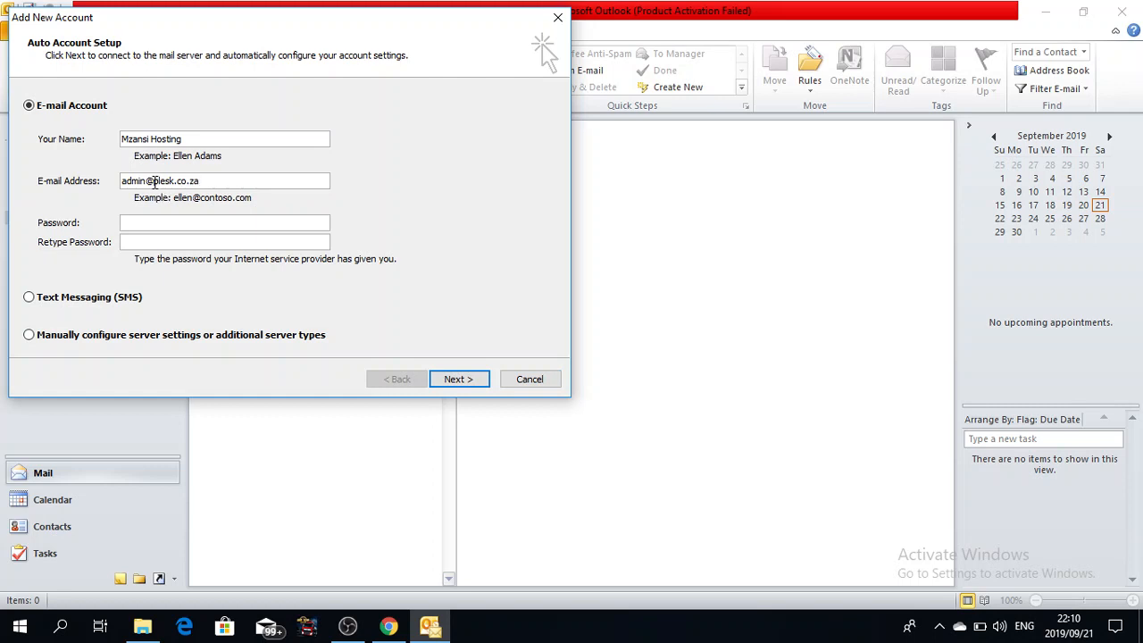
pyautogui.moveTo(153, 181); pyautogui.dragTo(208, 185)
pyautogui.write('company')
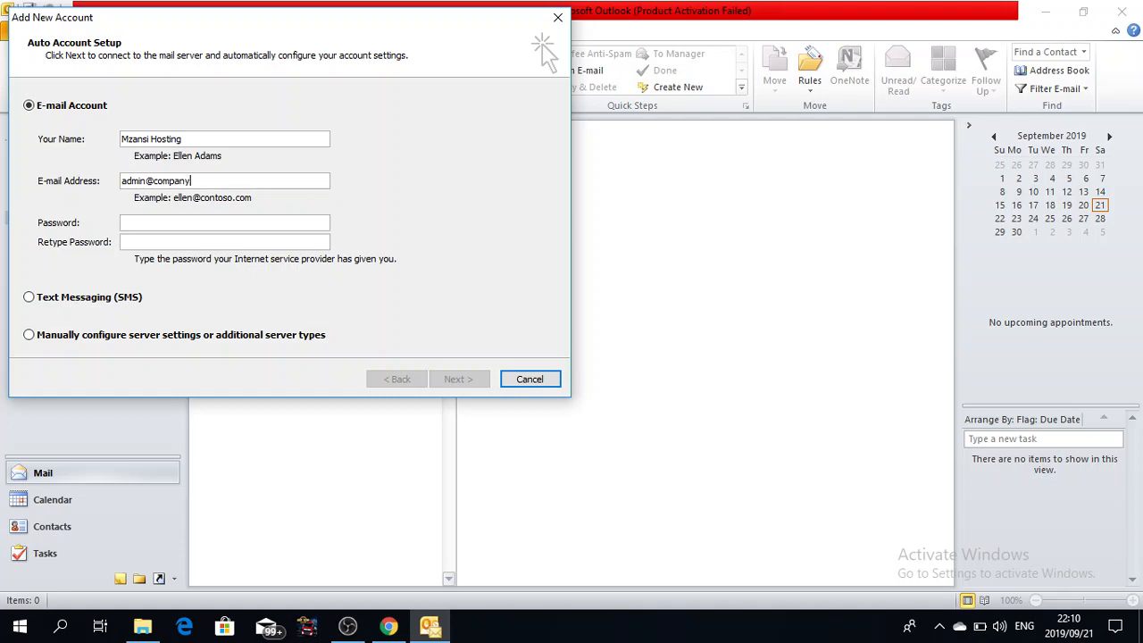
pyautogui.write('name')
pyautogui.press('BackSpace')
pyautogui.press('BackSpace')
pyautogui.press('BackSpace')
pyautogui.press('BackSpace')
pyautogui.press('BackSpace')
pyautogui.press('BackSpace')
pyautogui.press('BackSpace')
pyautogui.press('BackSpace')
pyautogui.press('BackSpace')
pyautogui.press('BackSpace')
pyautogui.press('BackSpace')
pyautogui.write('plesk.co.za')
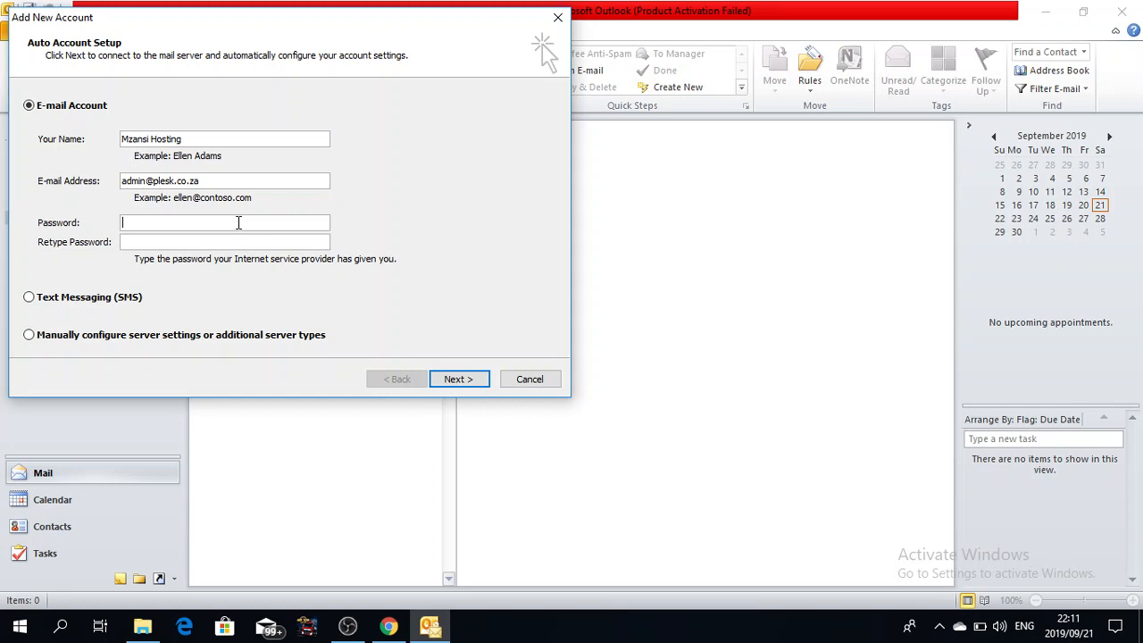
# Step: Enter the account password twice and choose to manually configure server settings
pyautogui.hotkey('ctrl', 'v')
pyautogui.click(197, 242)
pyautogui.hotkey('ctrl', 'v')
pyautogui.click(29, 336)
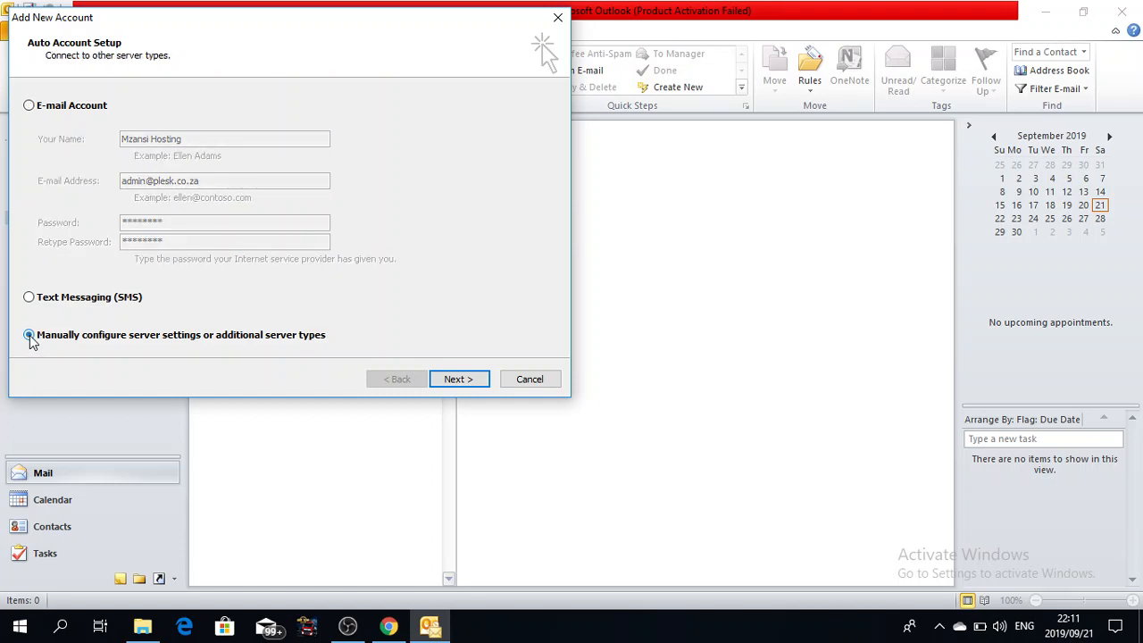
pyautogui.click(459, 380)
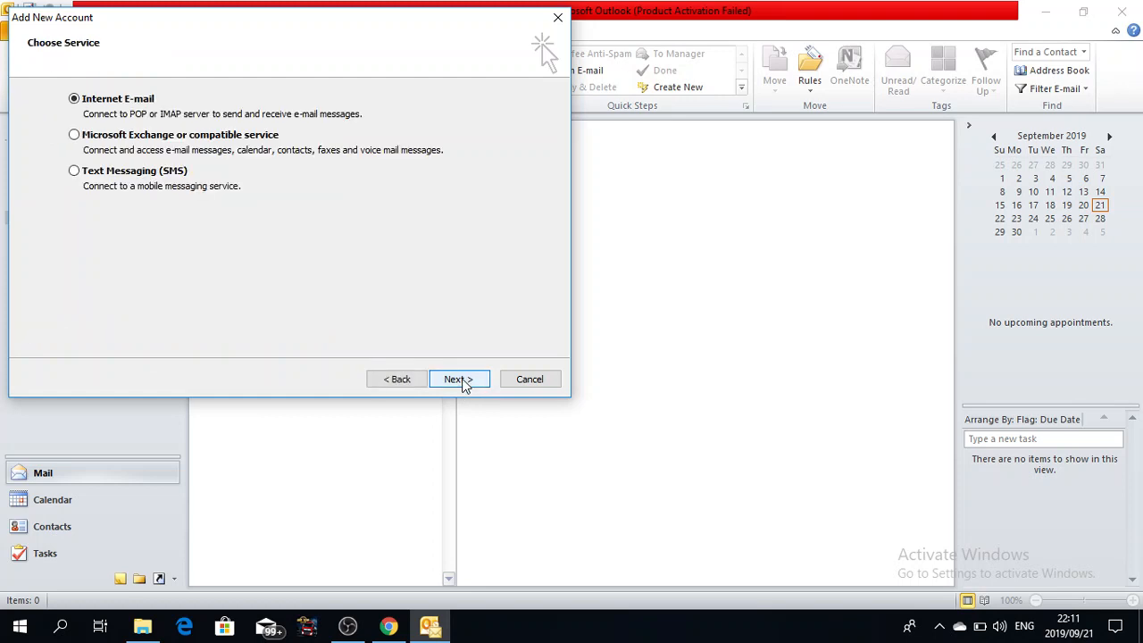
# Step: Continue to the Internet E-mail Settings page and drop down the Account Type list
pyautogui.click(459, 379)
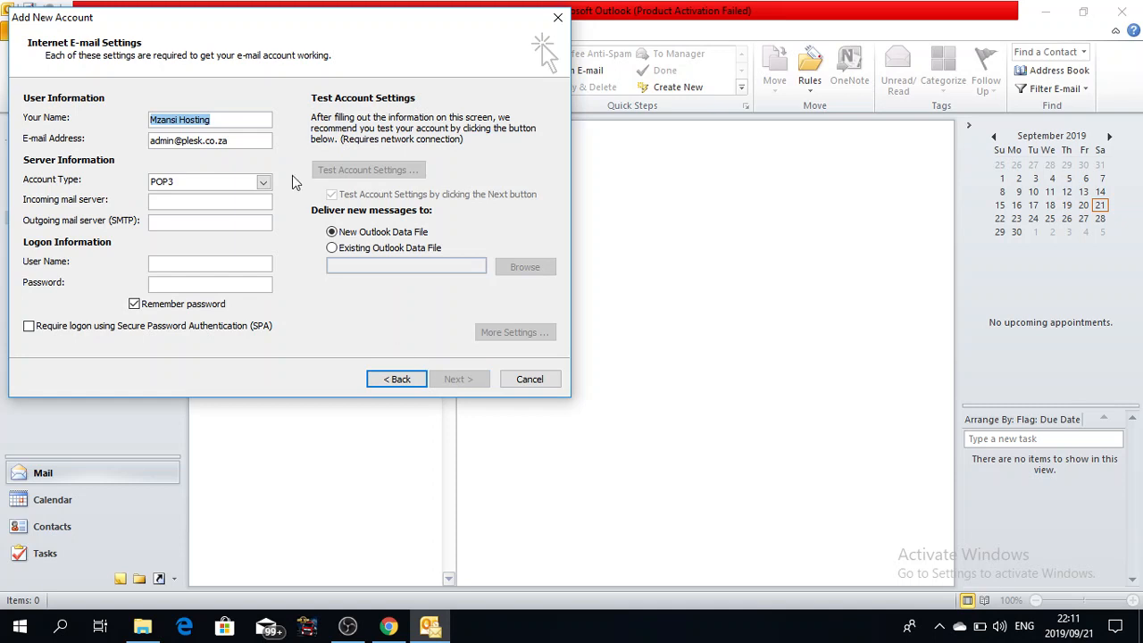
pyautogui.click(227, 121)
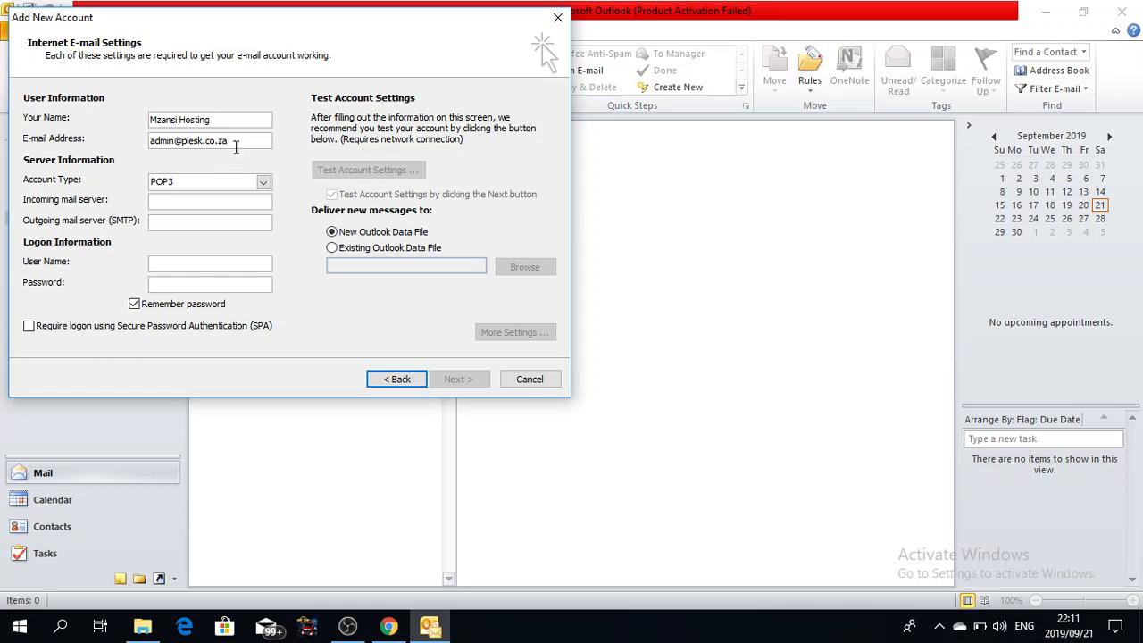
pyautogui.click(181, 189)
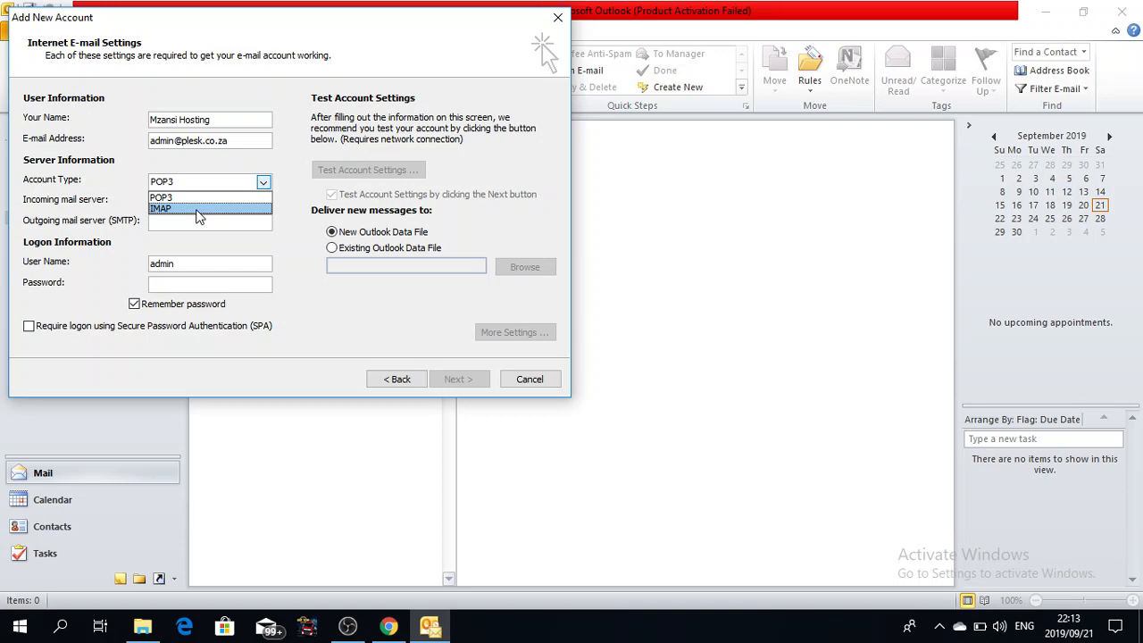
# Step: Set the account type to IMAP and the incoming server to mail.mzansihosting.co.za
pyautogui.click(199, 209)
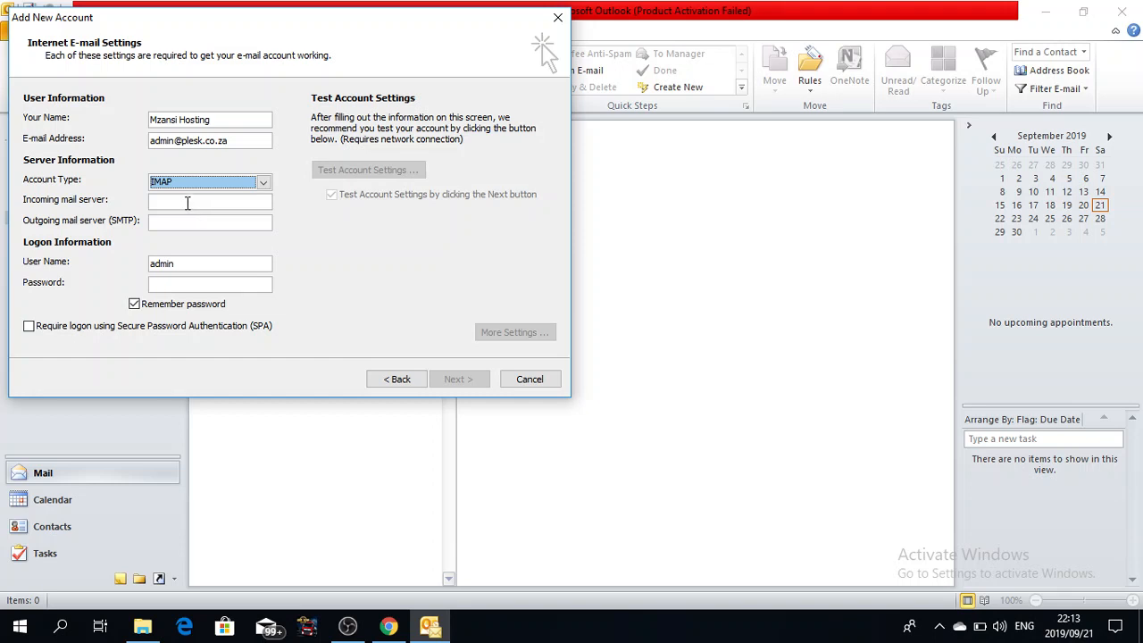
pyautogui.click(187, 203)
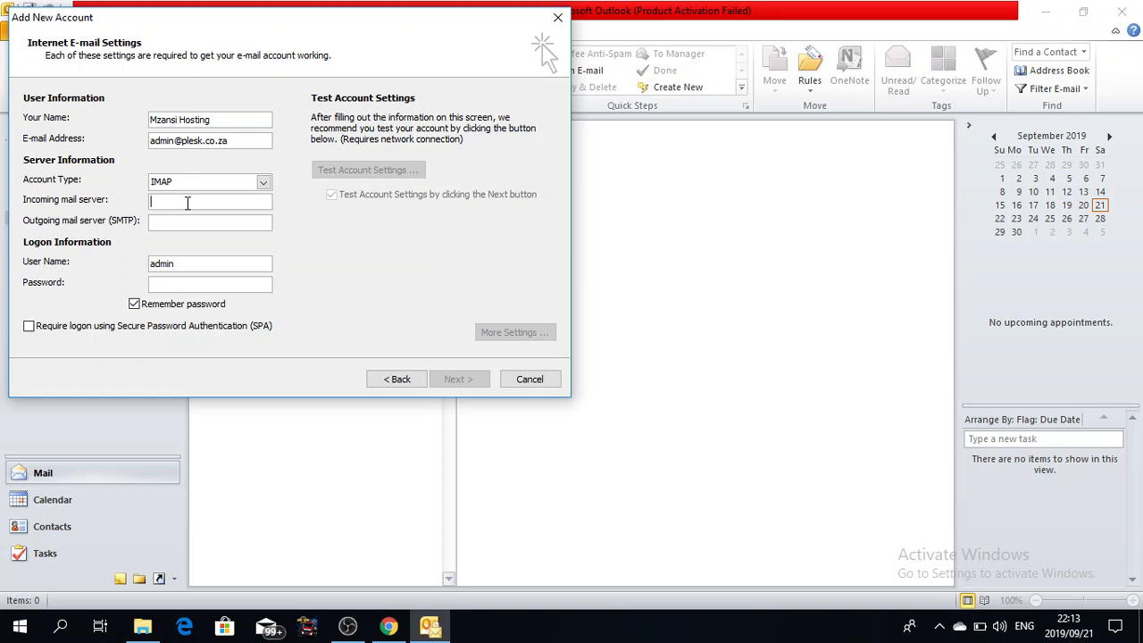
pyautogui.write('mail.mzansihosting.co.za')
# Step: Paste the 'mail' prefix into the outgoing server field, then delete it again
pyautogui.moveTo(166, 203); pyautogui.dragTo(151, 208)
pyautogui.hotkey('ctrl', 'c')
pyautogui.click(161, 220)
pyautogui.hotkey('ctrl', 'v')
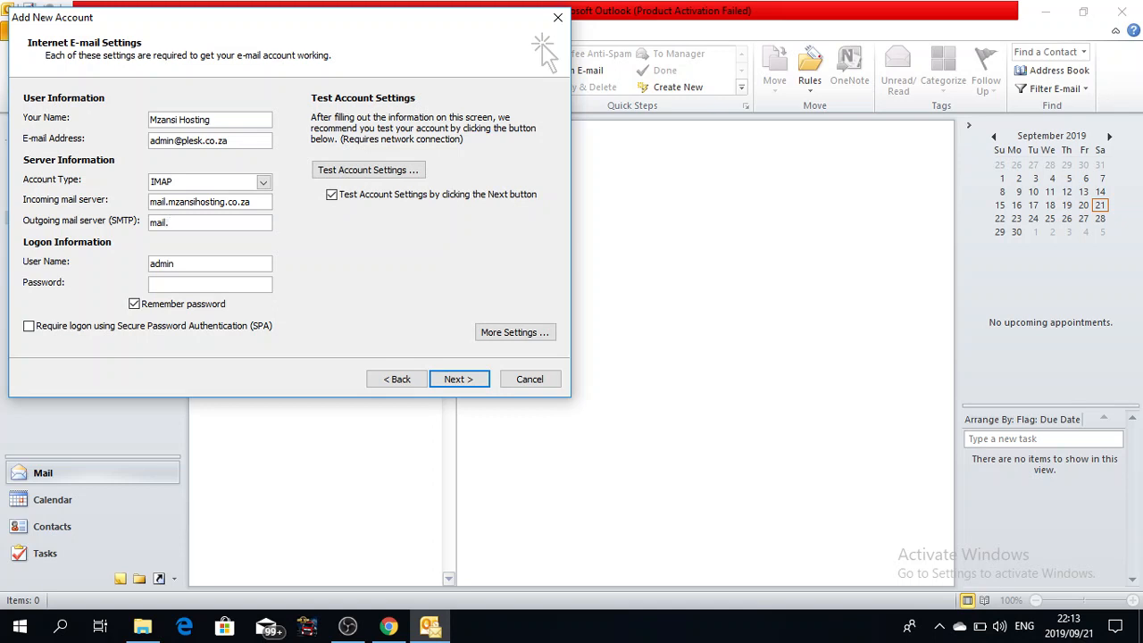
pyautogui.press('BackSpace')
pyautogui.press('BackSpace')
pyautogui.press('BackSpace')
pyautogui.press('BackSpace')
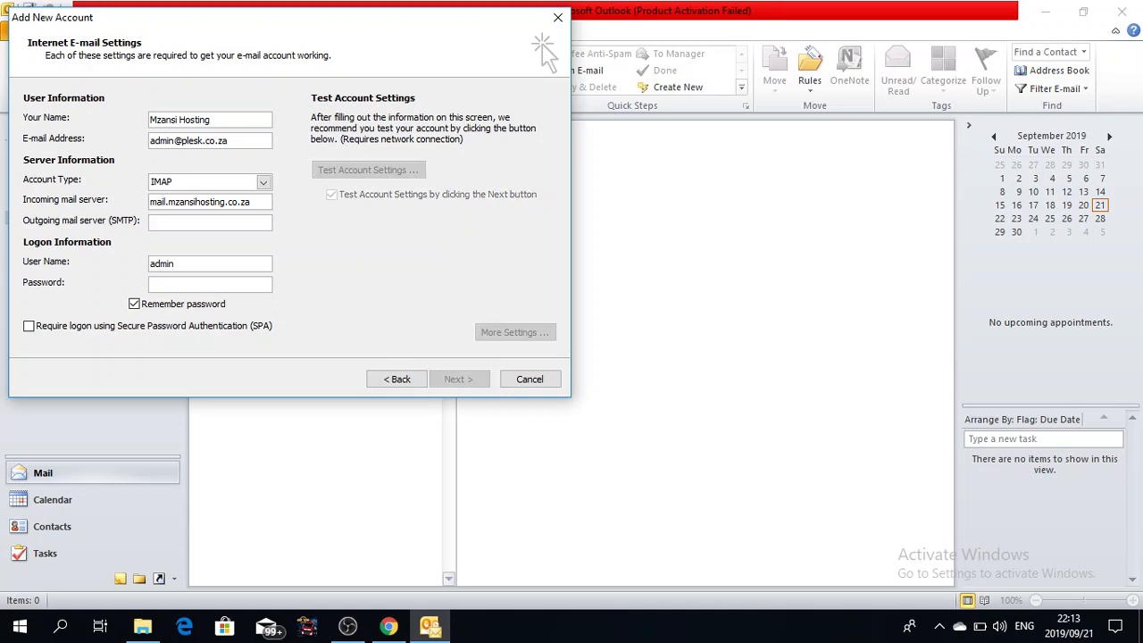
# Step: Make mail.plesk.co.za the host for both the incoming and outgoing (SMTP) servers
pyautogui.moveTo(254, 204); pyautogui.dragTo(131, 208)
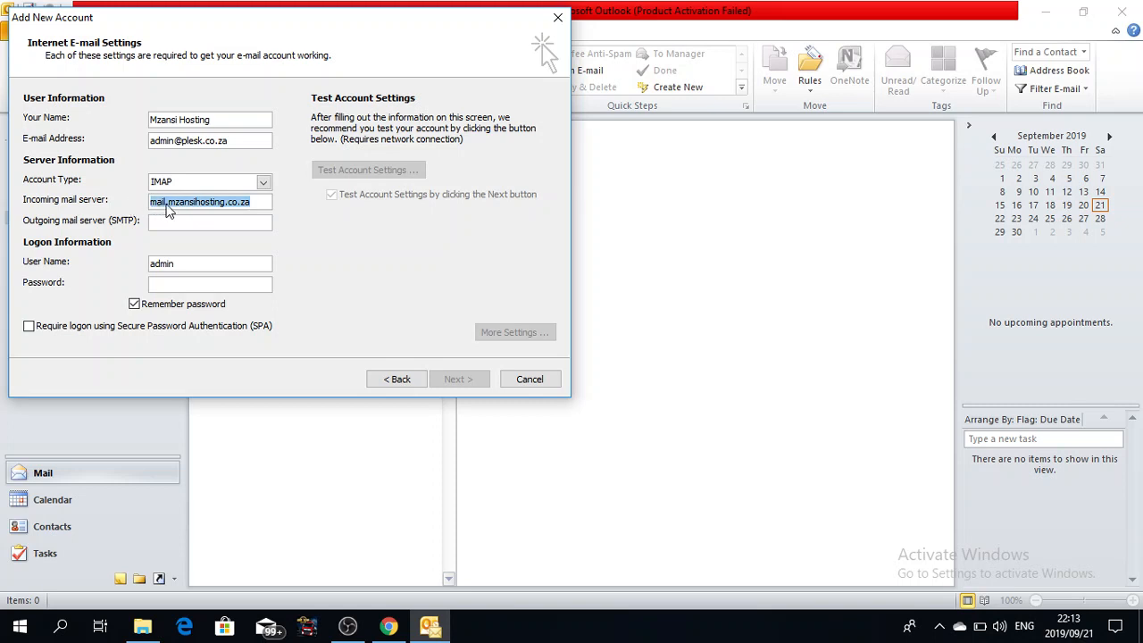
pyautogui.write('mail')
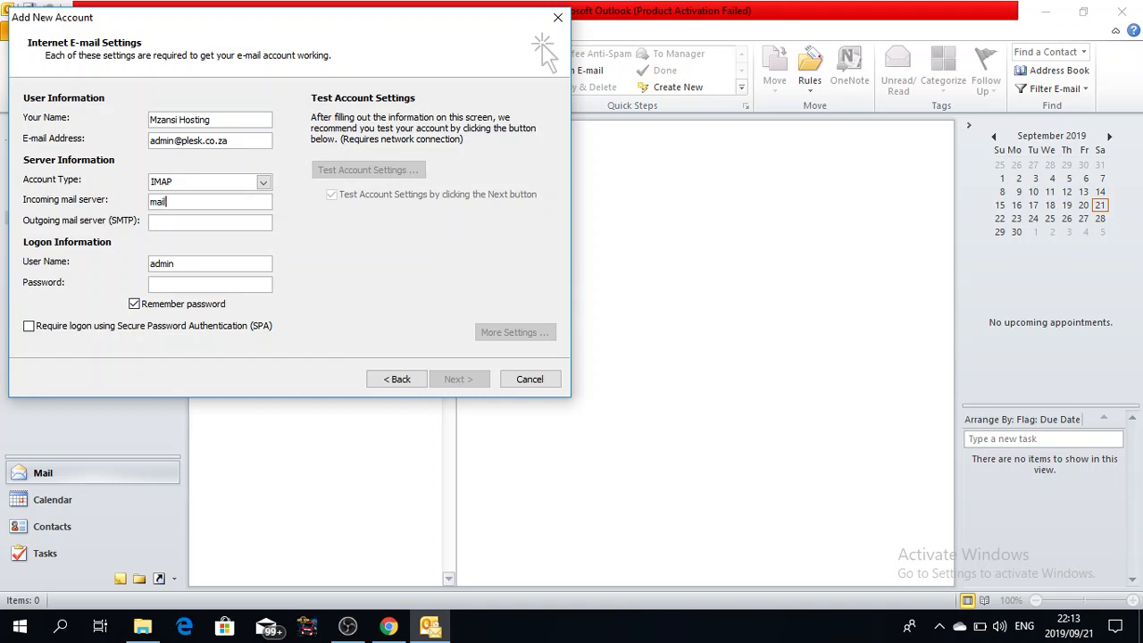
pyautogui.write('.plesk.co.zamail.')
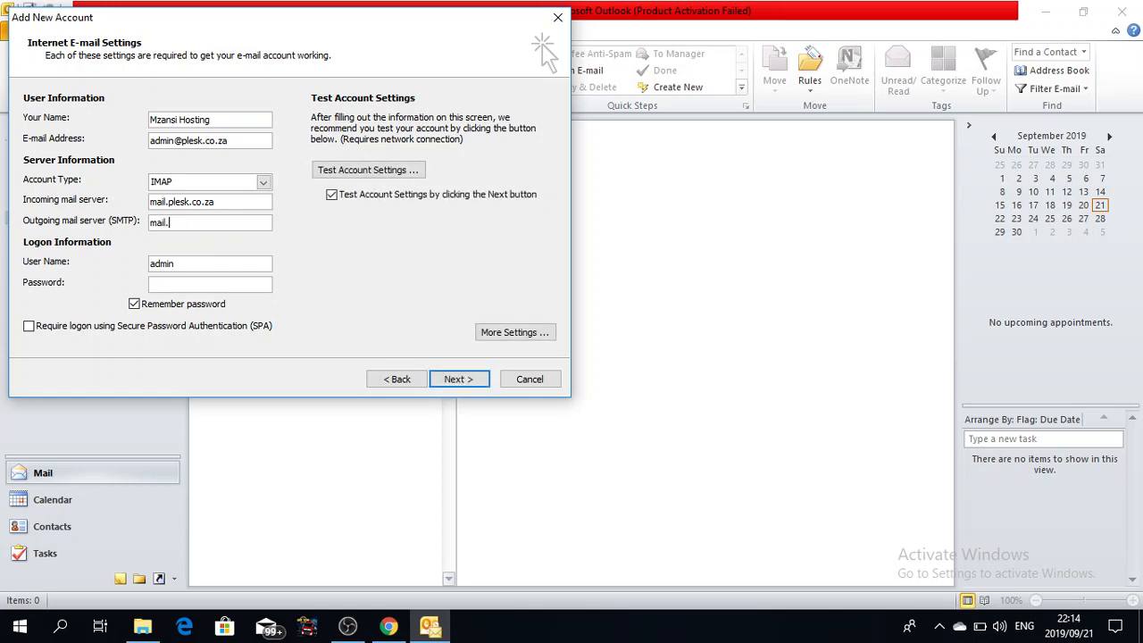
pyautogui.write('plesk.co.za')
pyautogui.moveTo(224, 203); pyautogui.dragTo(169, 206)
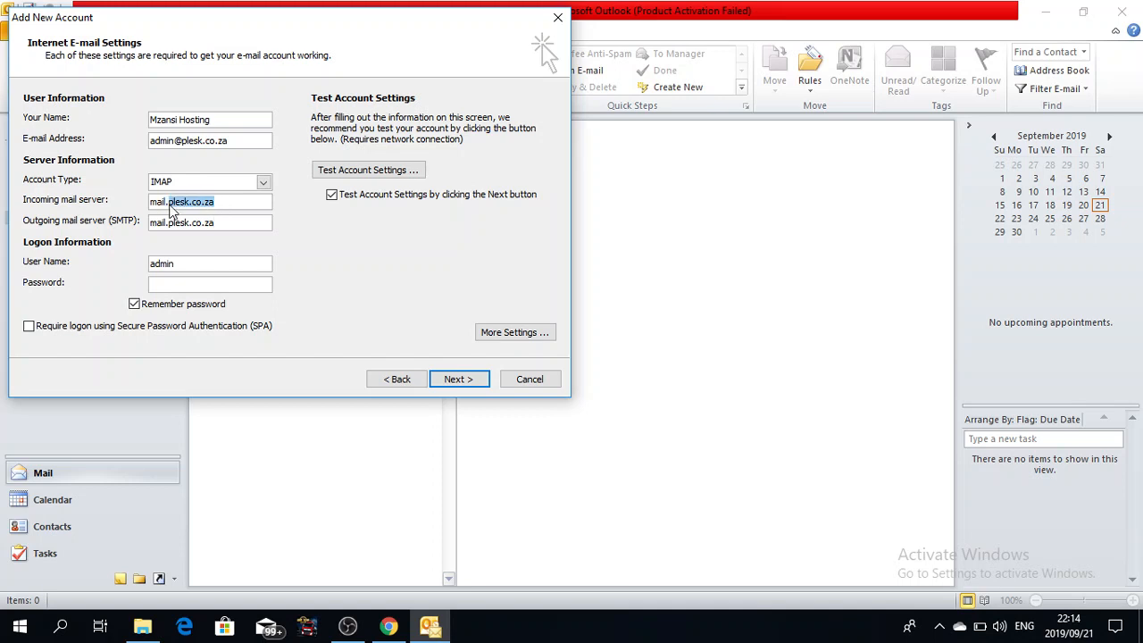
pyautogui.click(170, 222)
pyautogui.moveTo(169, 223); pyautogui.dragTo(231, 225)
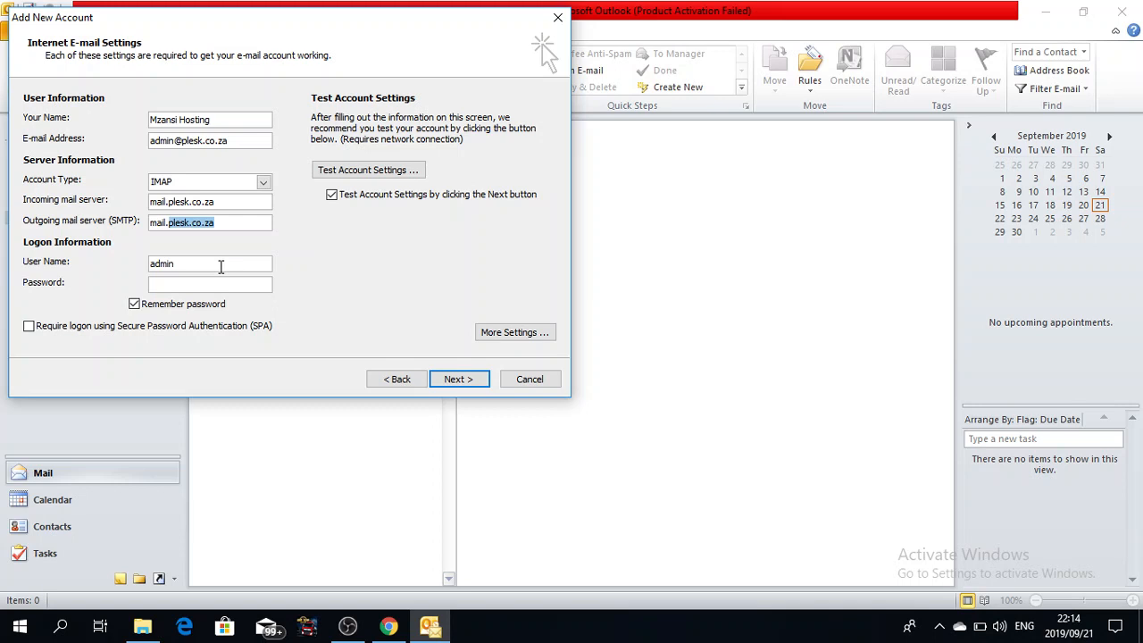
# Step: Extend the logon user name to the full e-mail address, paste the password, and open More Settings
pyautogui.click(184, 284)
pyautogui.moveTo(192, 264); pyautogui.dragTo(148, 264)
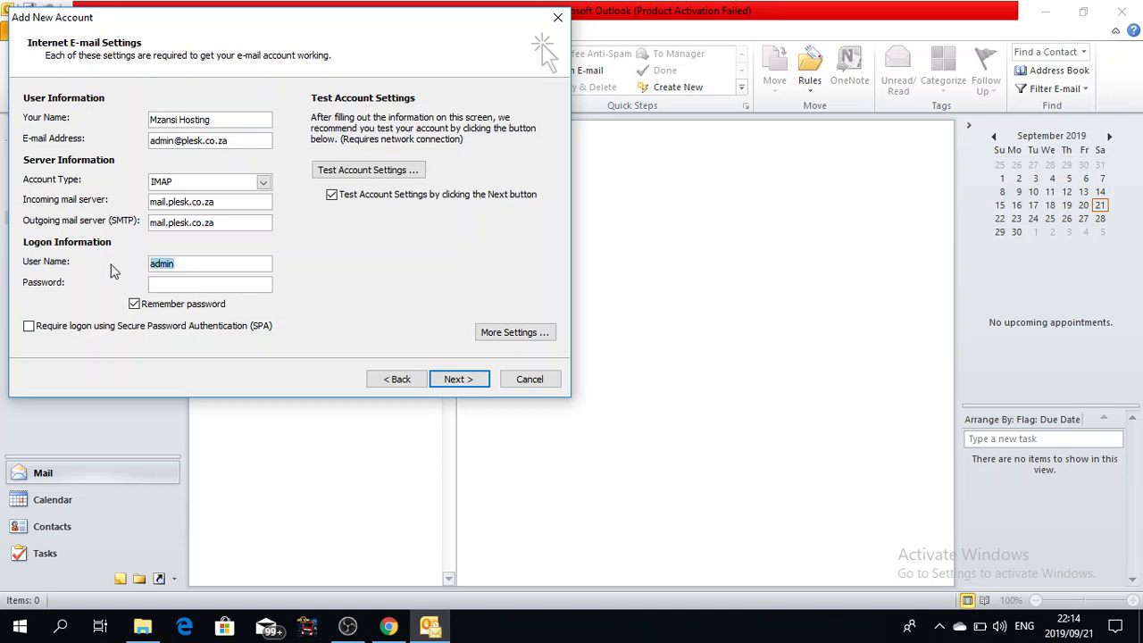
pyautogui.press('Right')
pyautogui.write('@plesk.co.za')
pyautogui.hotkey('ctrl', 'v')
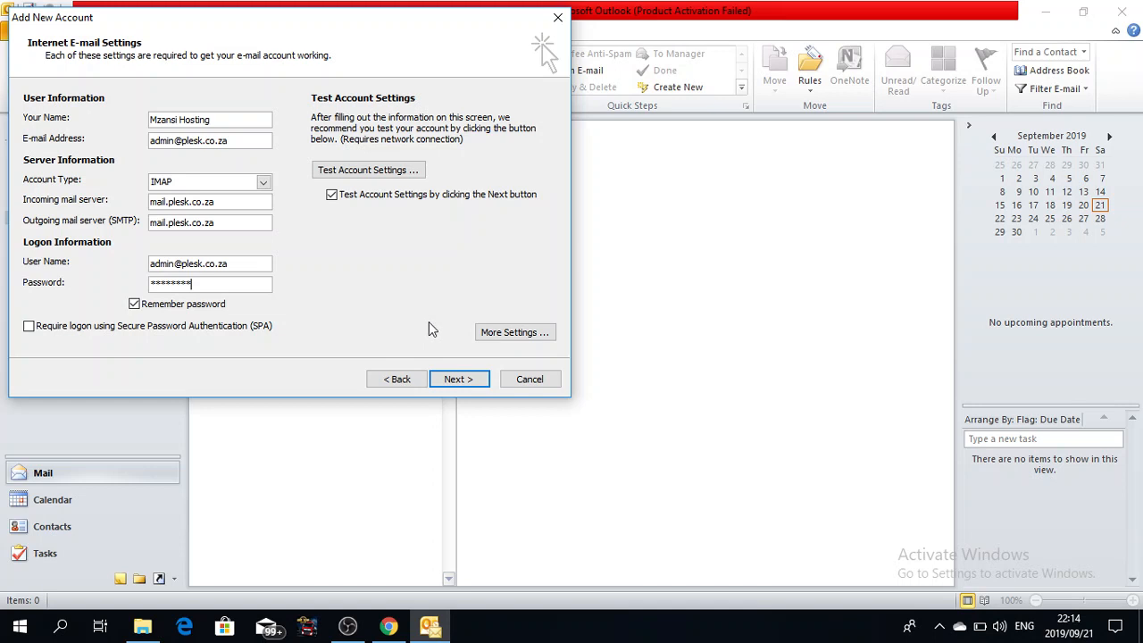
pyautogui.click(509, 332)
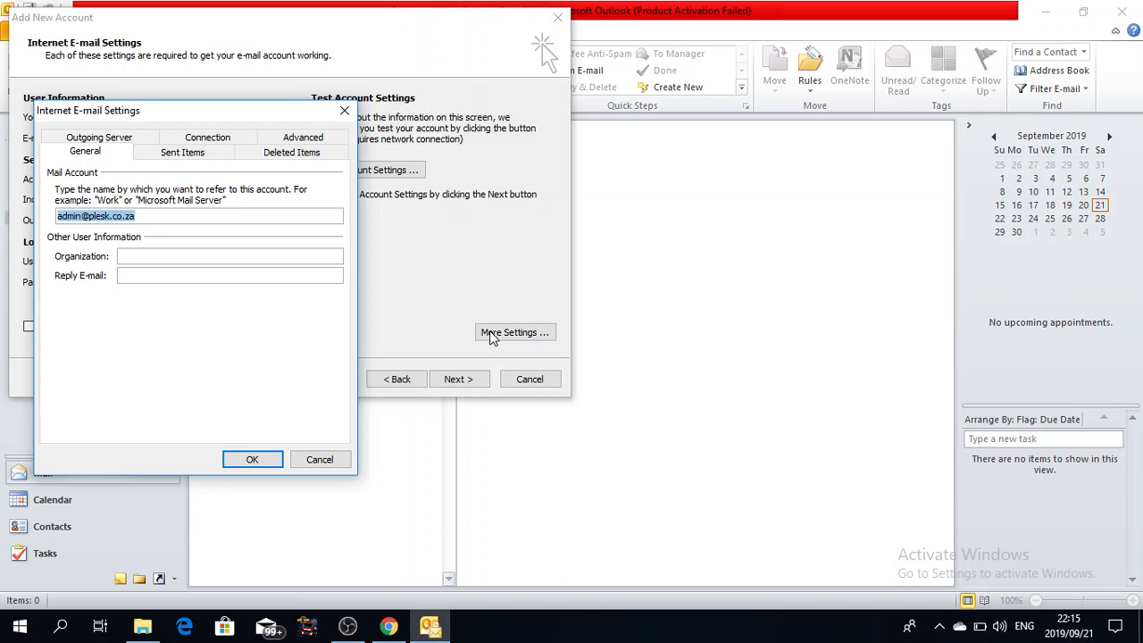
# Step: On the Outgoing Server tab, require SMTP authentication and confirm the settings
pyautogui.click(105, 139)
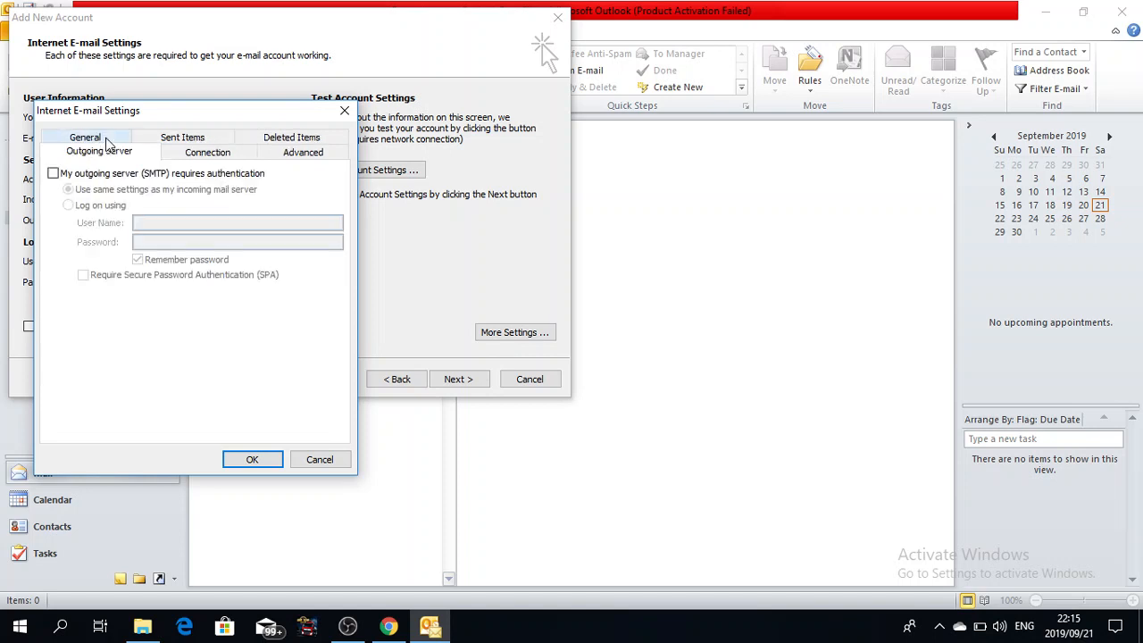
pyautogui.click(54, 174)
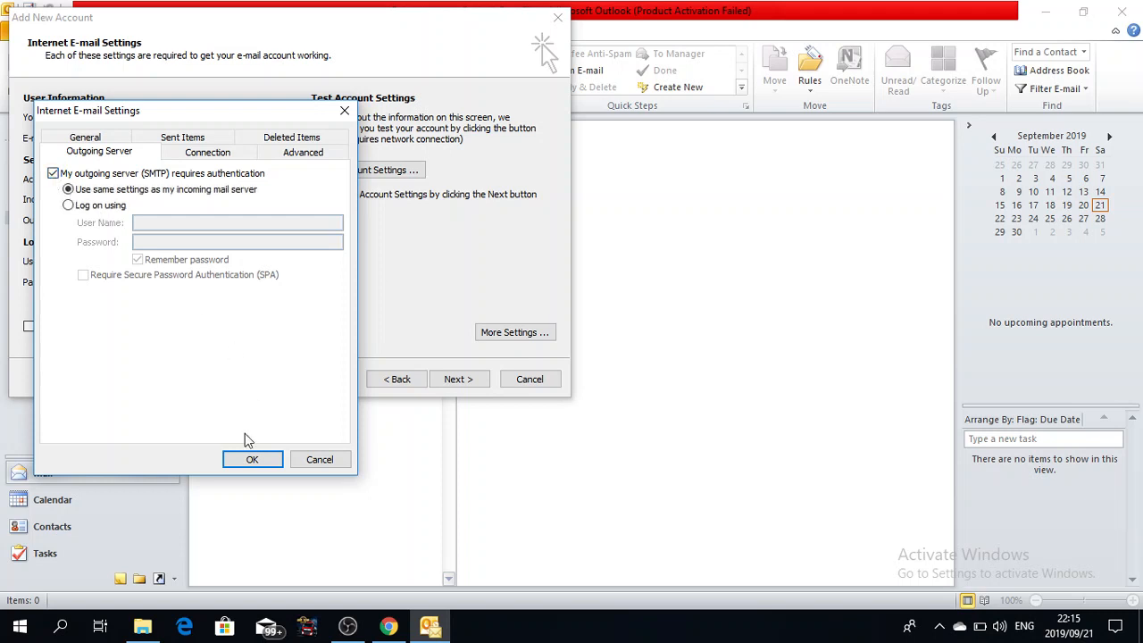
pyautogui.click(252, 459)
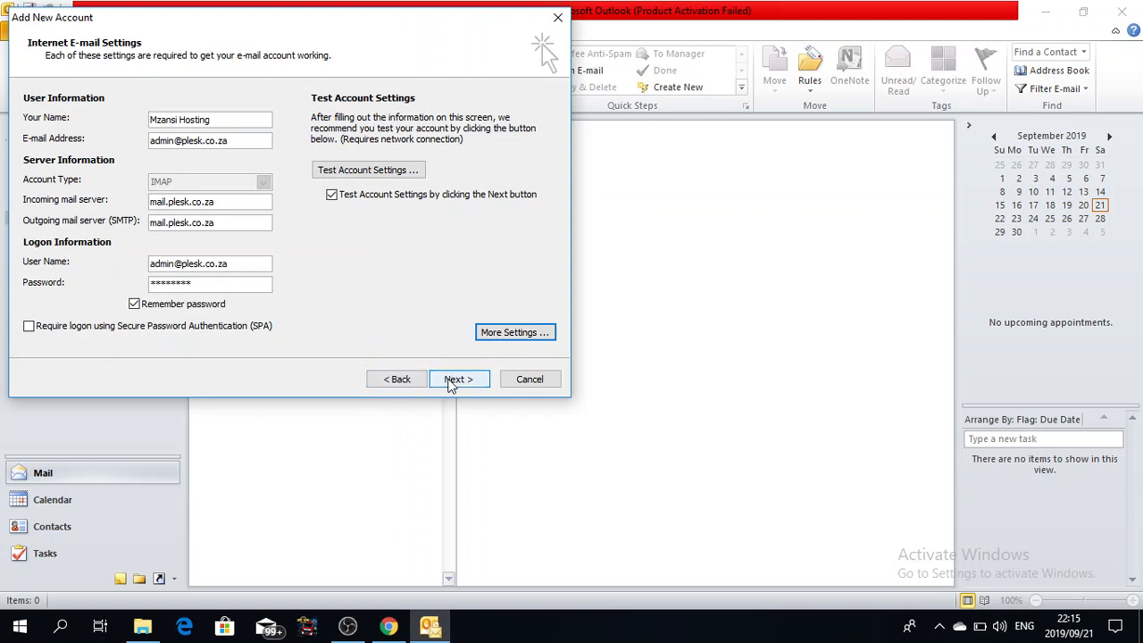
# Step: Pass the account test, finish setup, and open the Microsoft Outlook Test Message
pyautogui.click(449, 380)
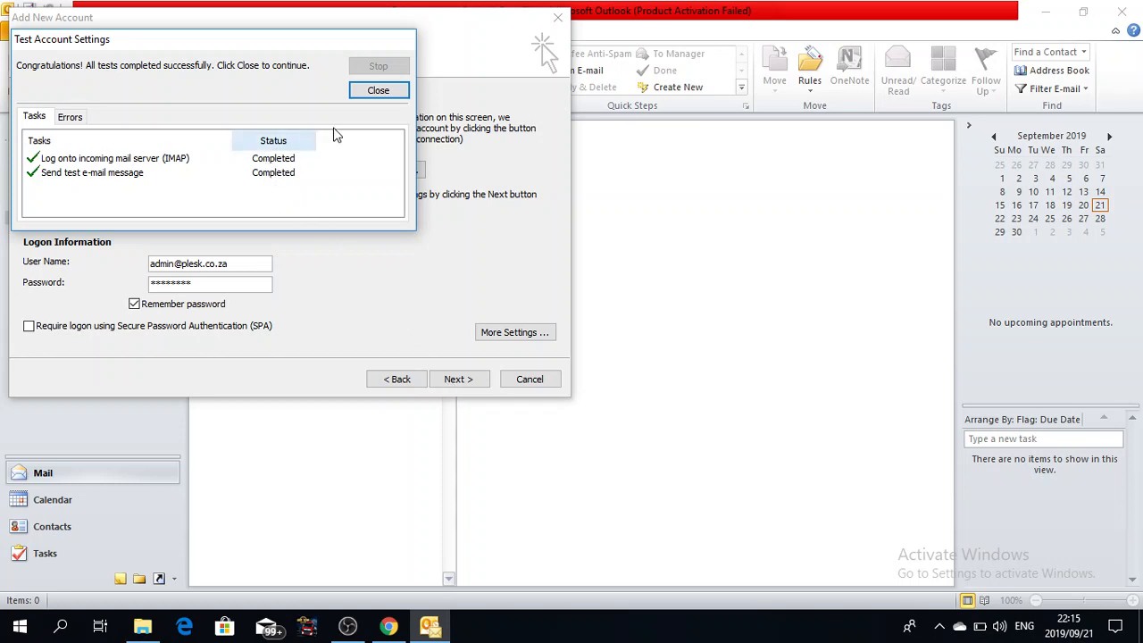
pyautogui.click(371, 93)
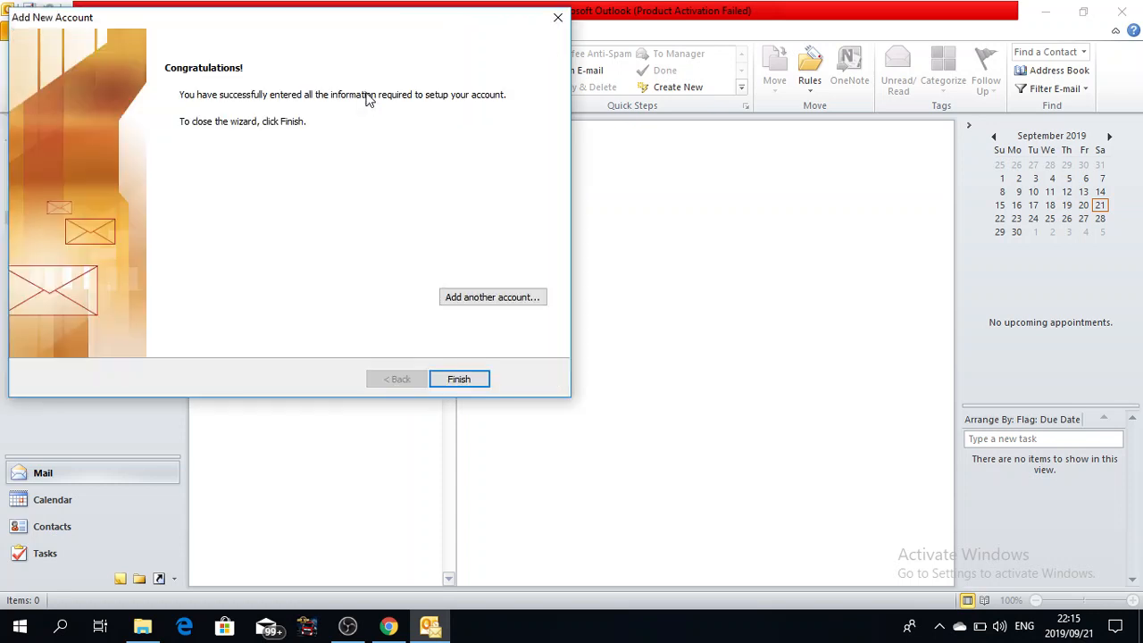
pyautogui.click(457, 379)
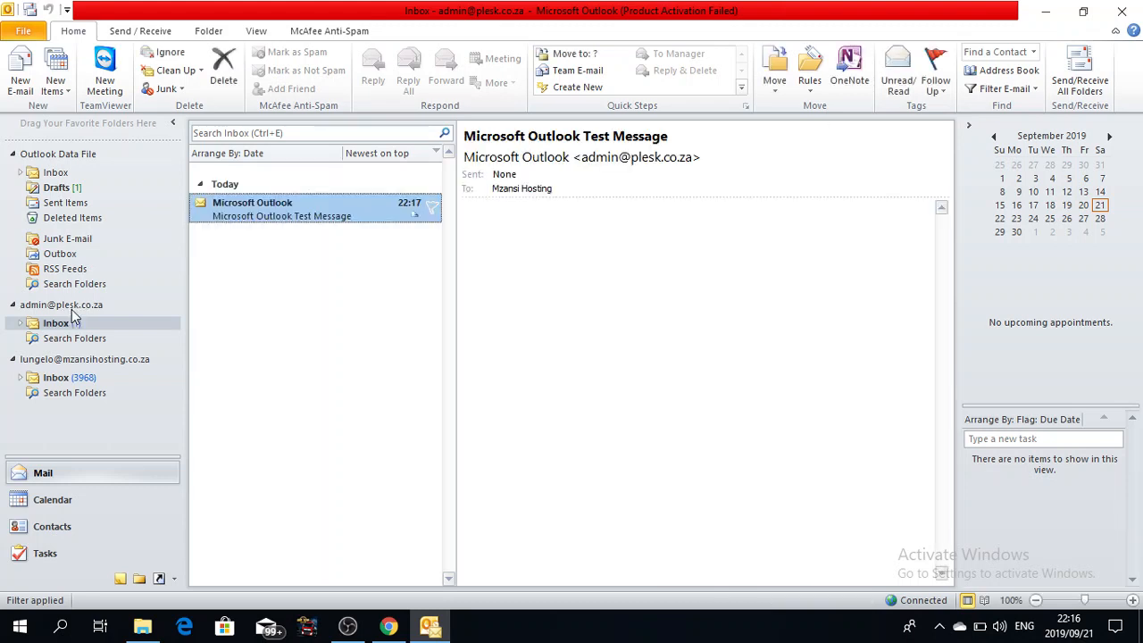
pyautogui.click(302, 206)
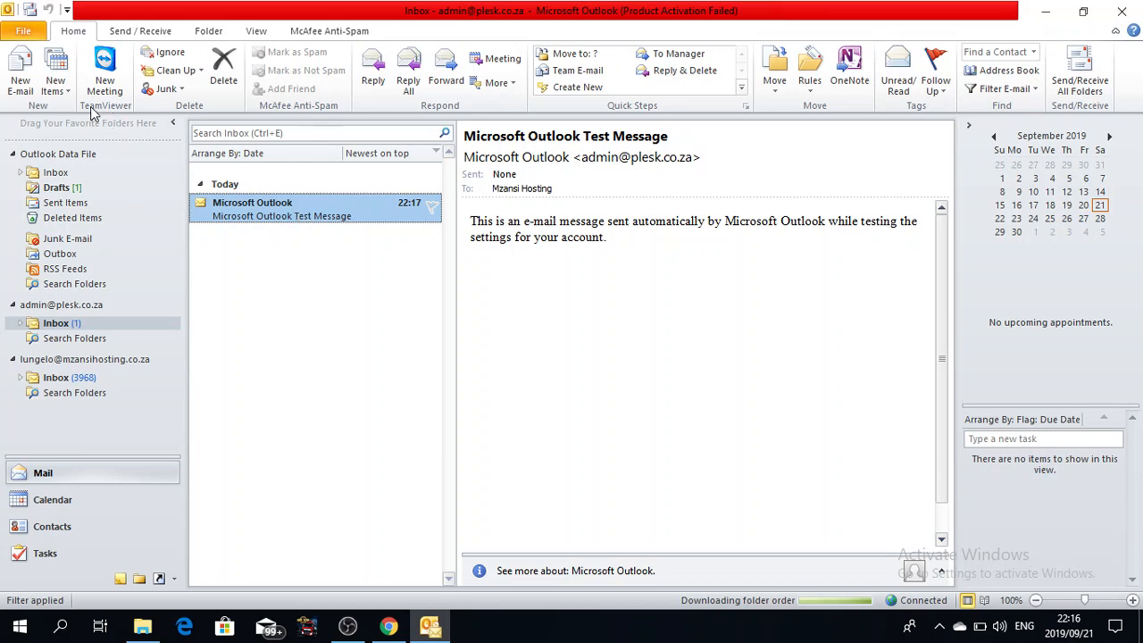
# Step: Start a new e-mail to the new account's address with subject 'My Mails'
pyautogui.click(24, 92)
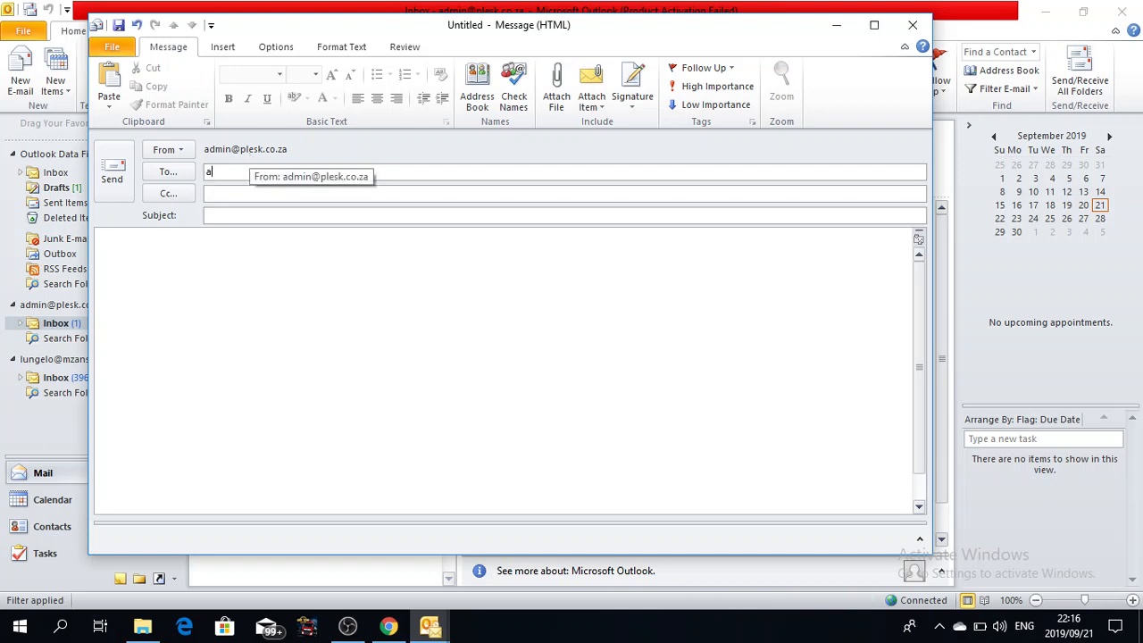
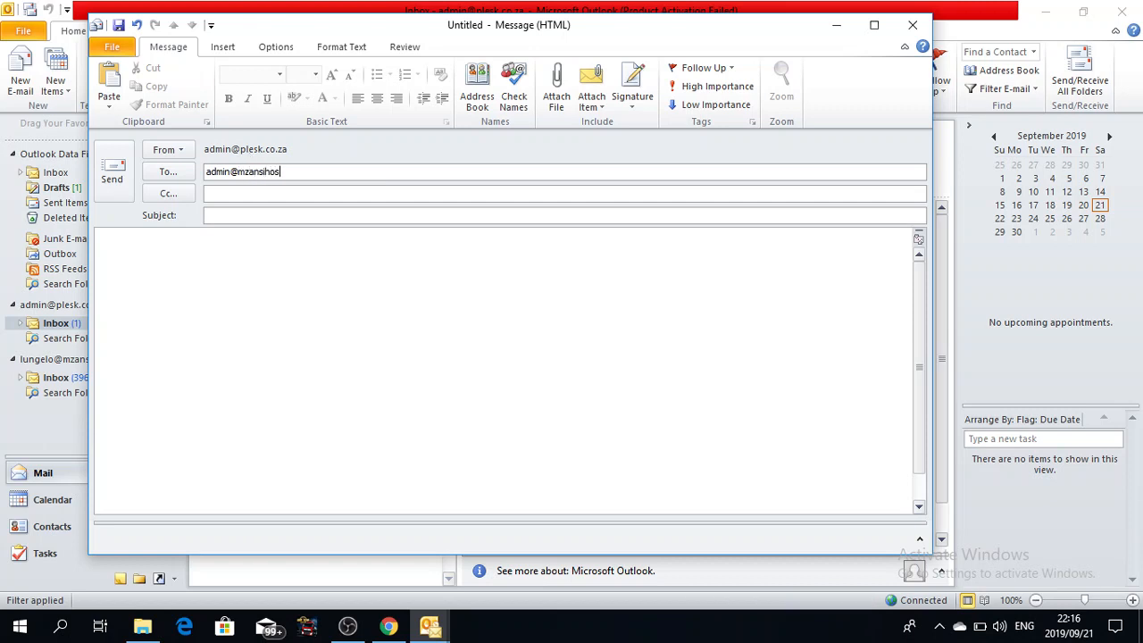
pyautogui.click(241, 214)
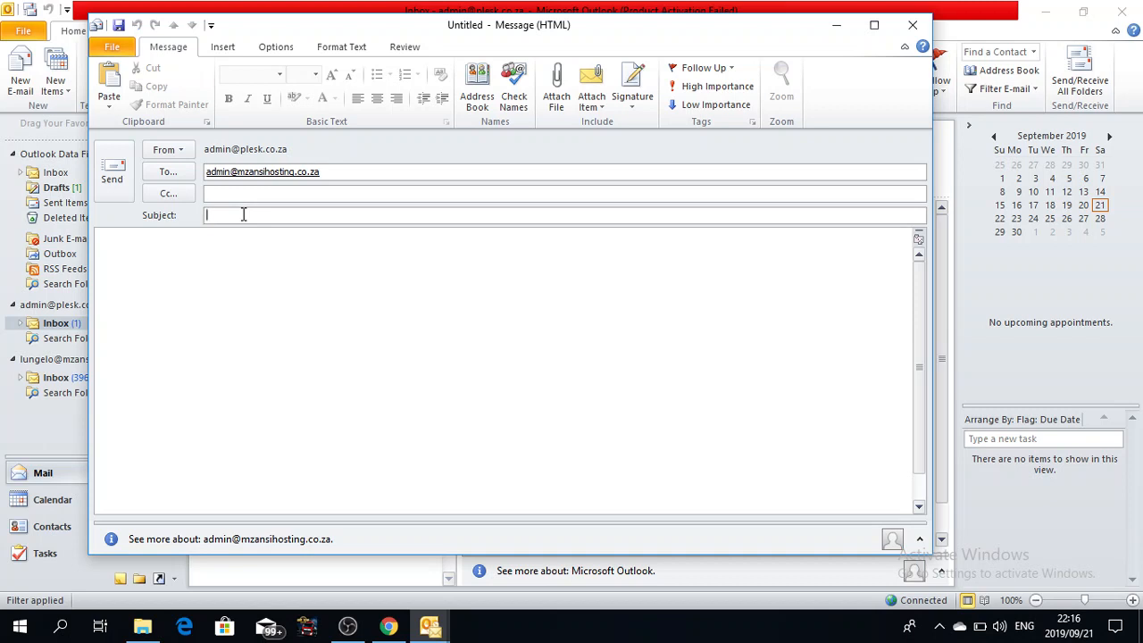
pyautogui.write('My Mails')
# Step: Write the body greeting 'Hi Admin', asking for a reply to verify, signed 'Regards'
pyautogui.click(240, 257)
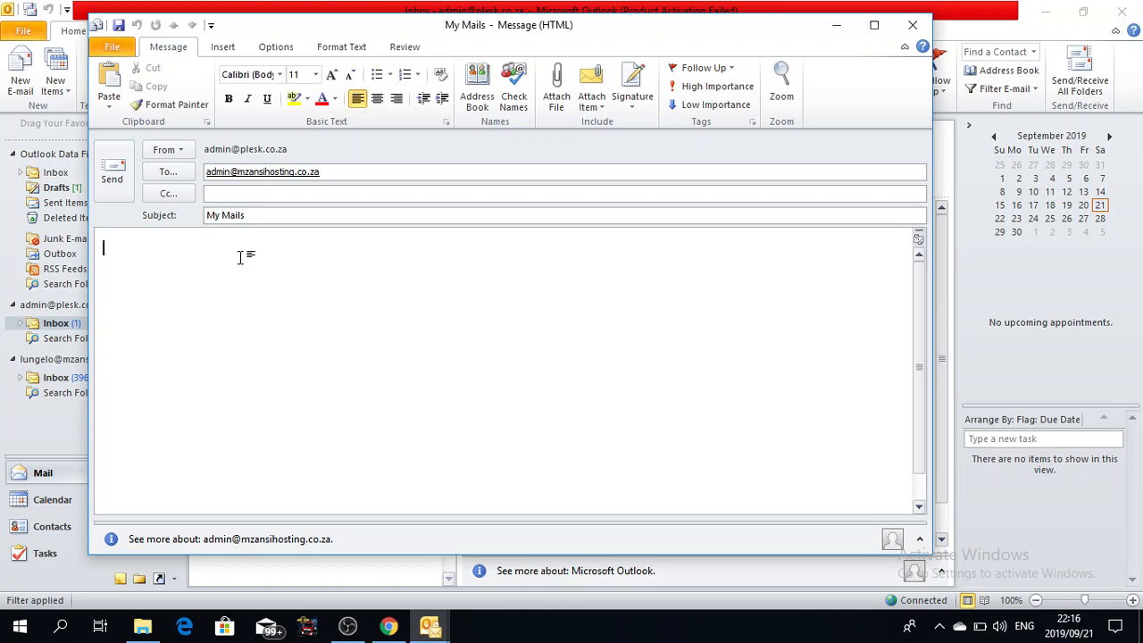
pyautogui.write('Test')
pyautogui.press('BackSpace')
pyautogui.press('BackSpace')
pyautogui.press('BackSpace')
pyautogui.press('BackSpace')
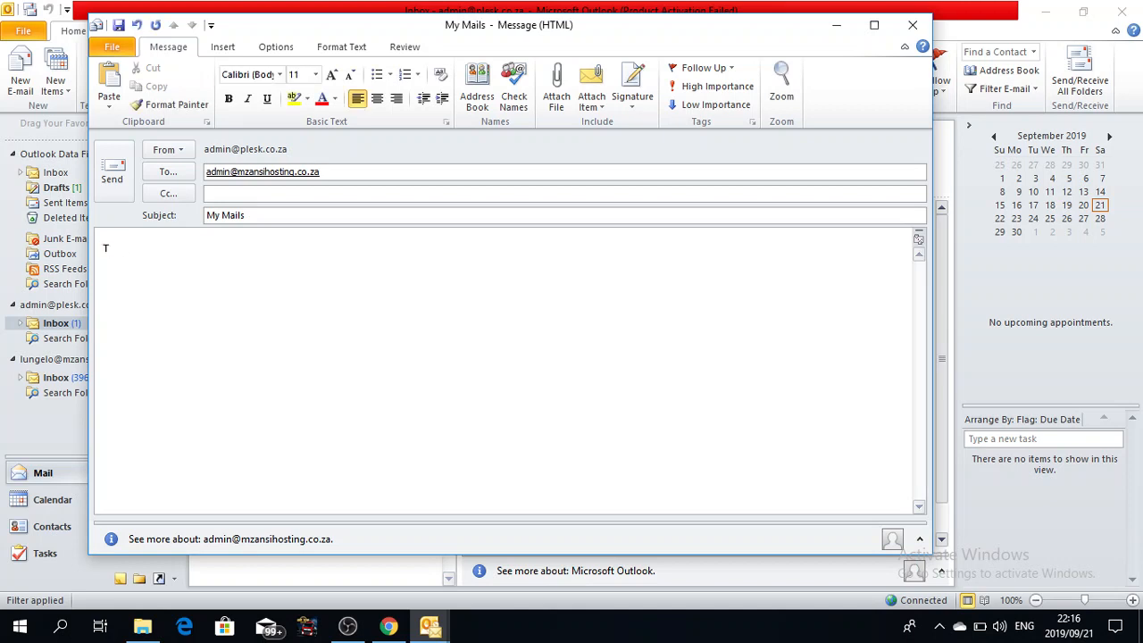
pyautogui.write('Hi')
pyautogui.write('Admin')
pyautogui.press('Return')
pyautogui.write('I am hereby testing my')
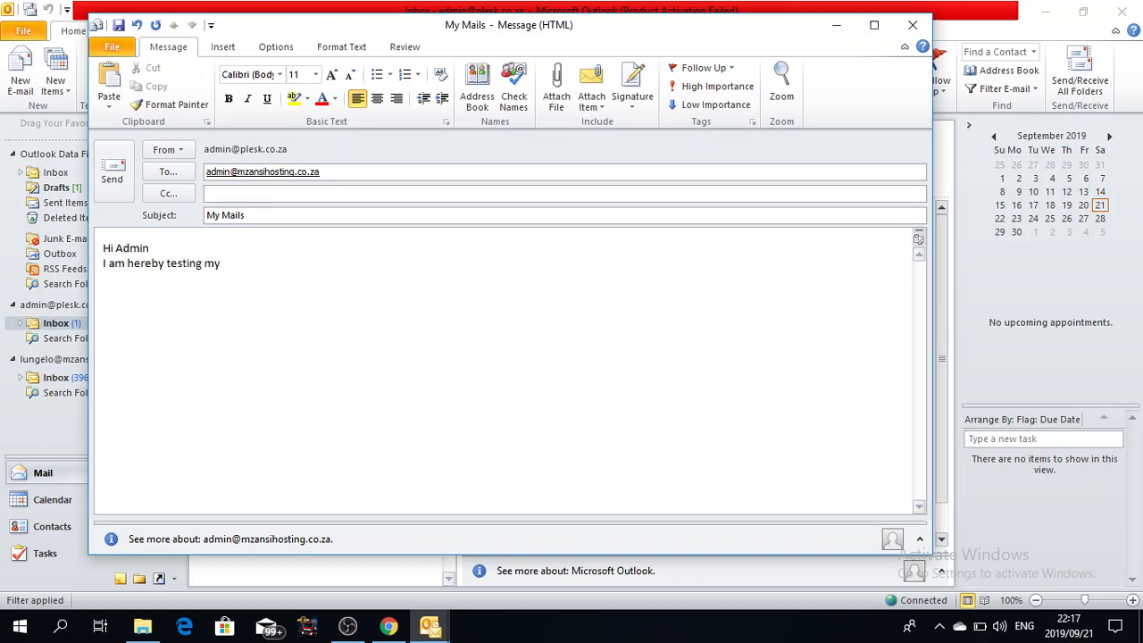
pyautogui.write(' emails. If you are able to')
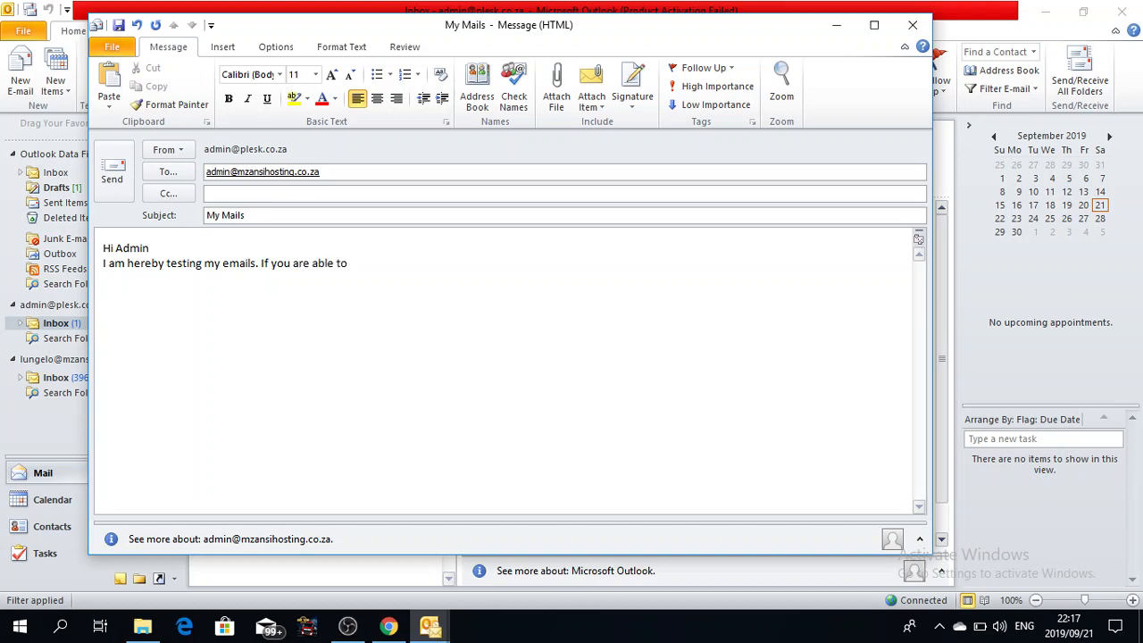
pyautogui.write(' receive this email, means they')
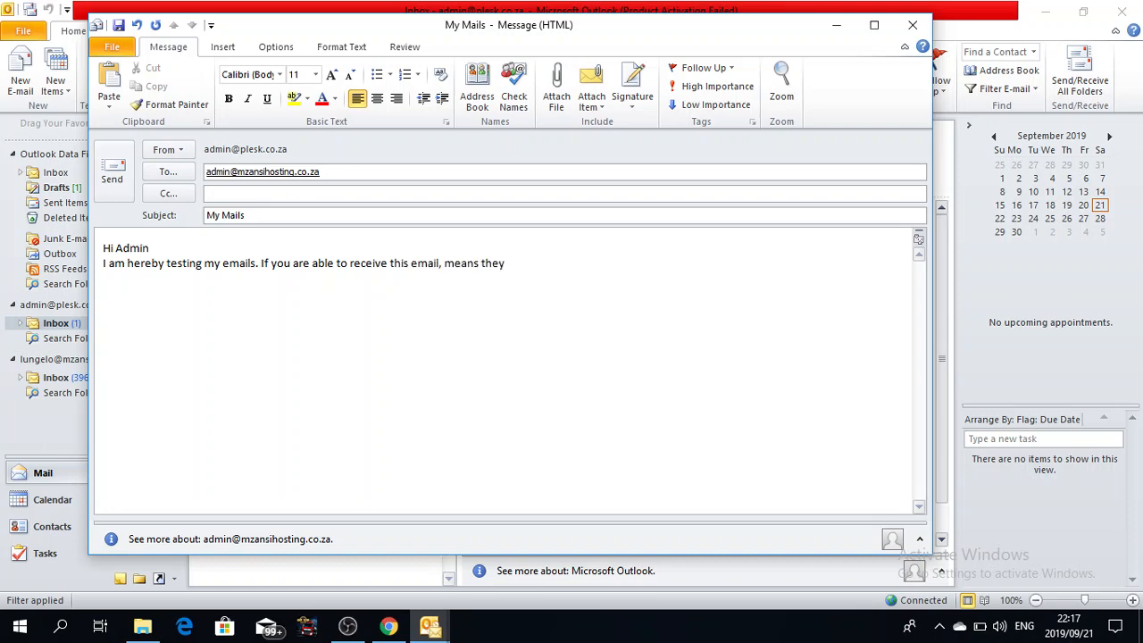
pyautogui.write(' are working fine, please just rep')
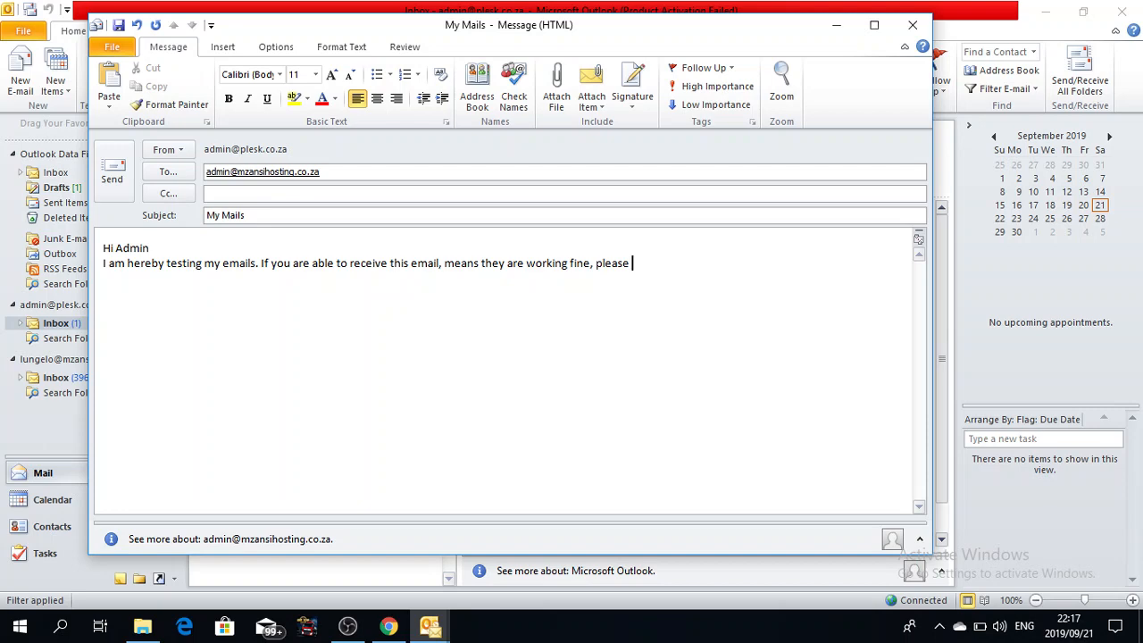
pyautogui.write('ly to verify.')
pyautogui.press('Return')
pyautogui.press('Return')
pyautogui.write('Regards')
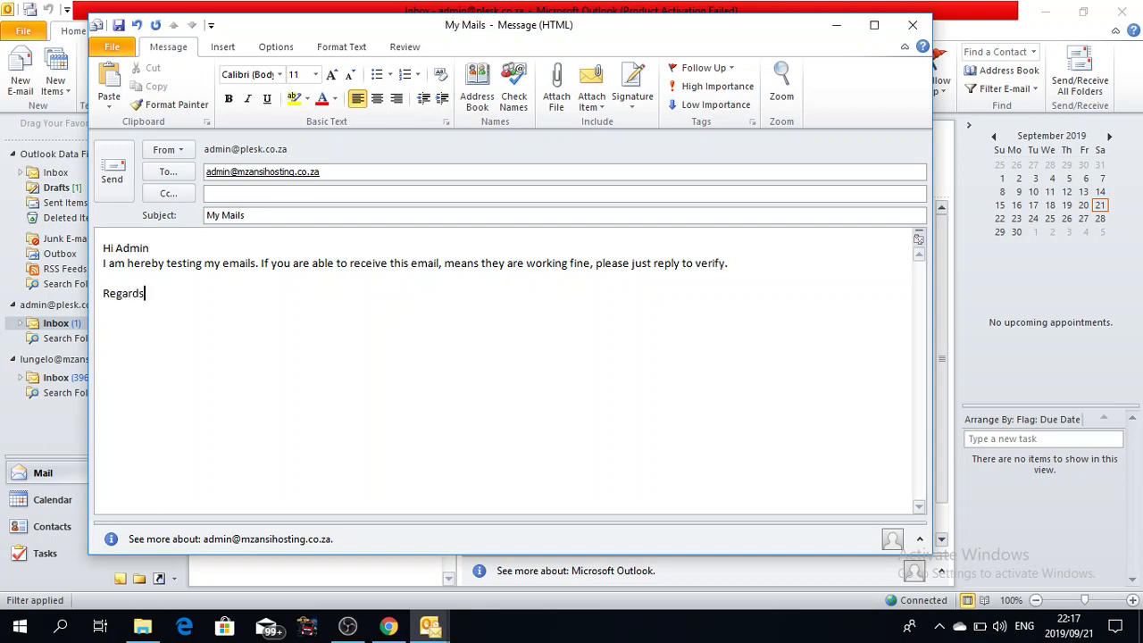
# Step: Skip the signature, highlight 'this email' in yellow, and send the My Mails message
pyautogui.click(635, 114)
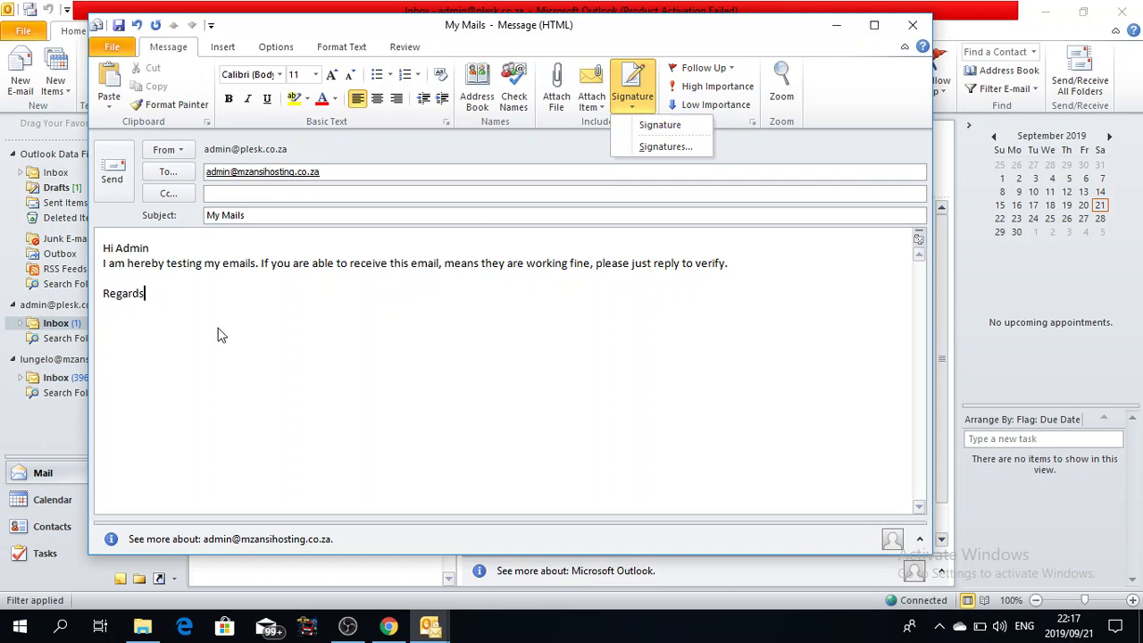
pyautogui.click(417, 269)
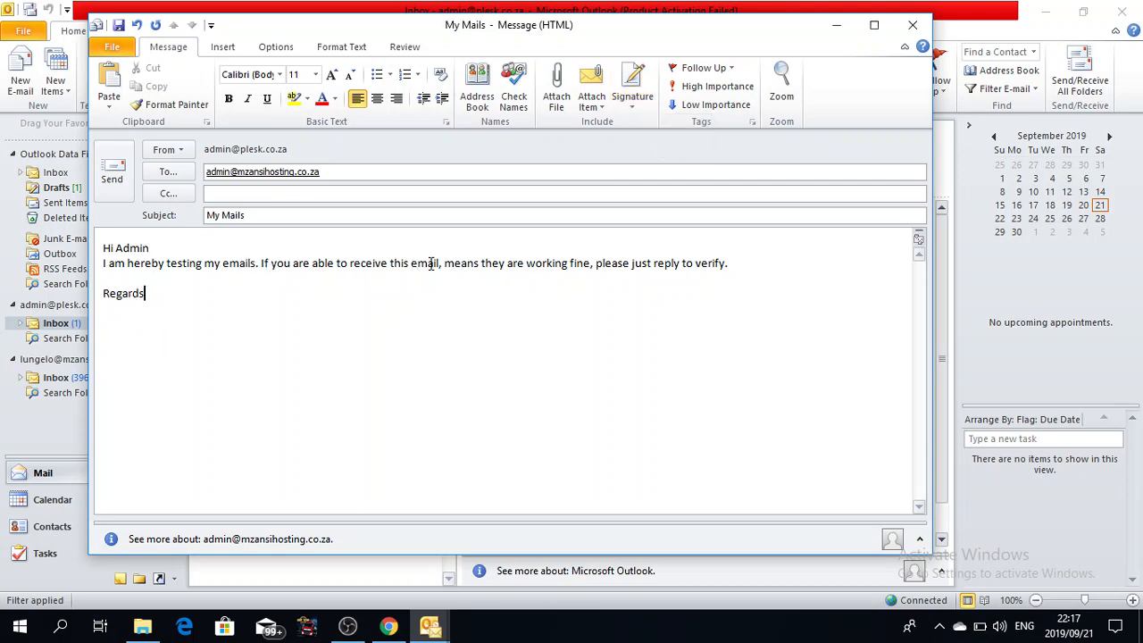
pyautogui.moveTo(390, 264); pyautogui.dragTo(439, 265)
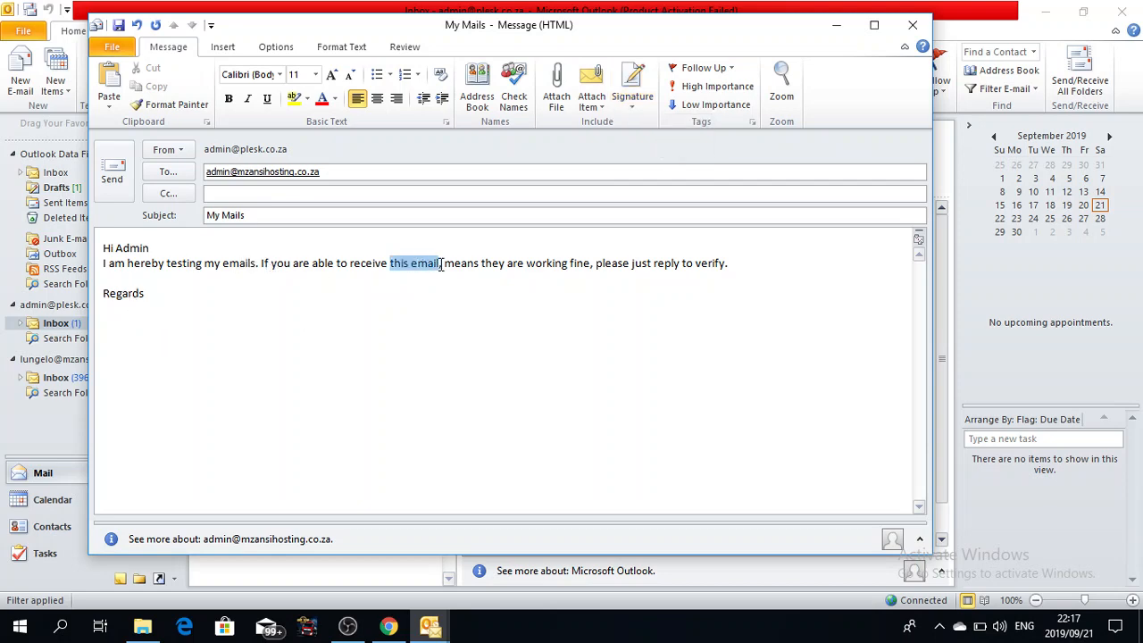
pyautogui.click(294, 99)
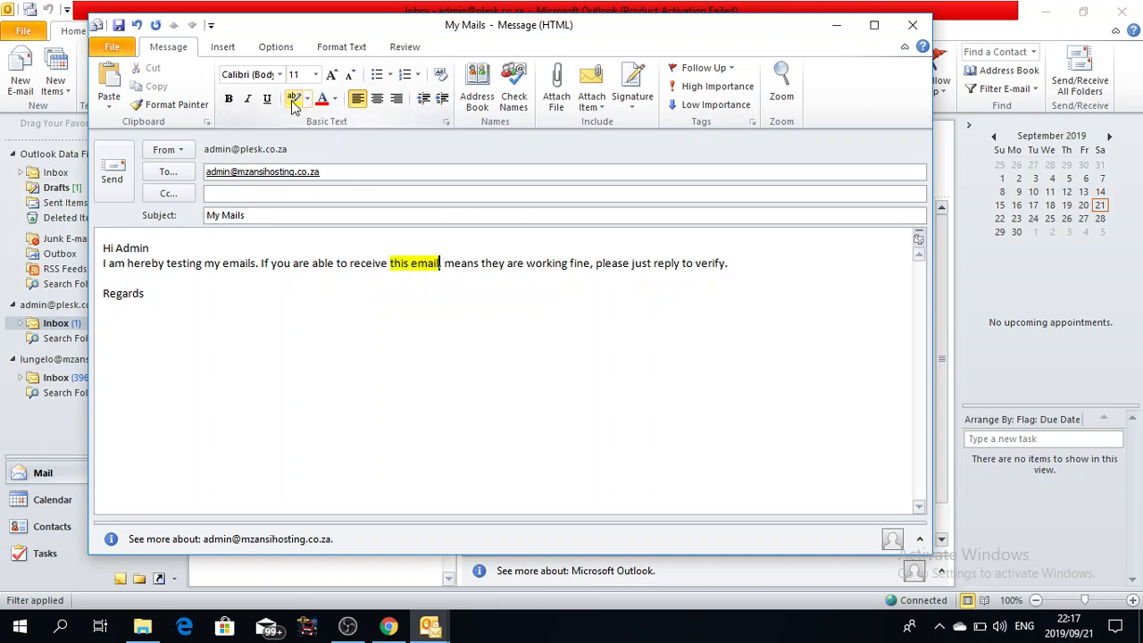
pyautogui.click(166, 301)
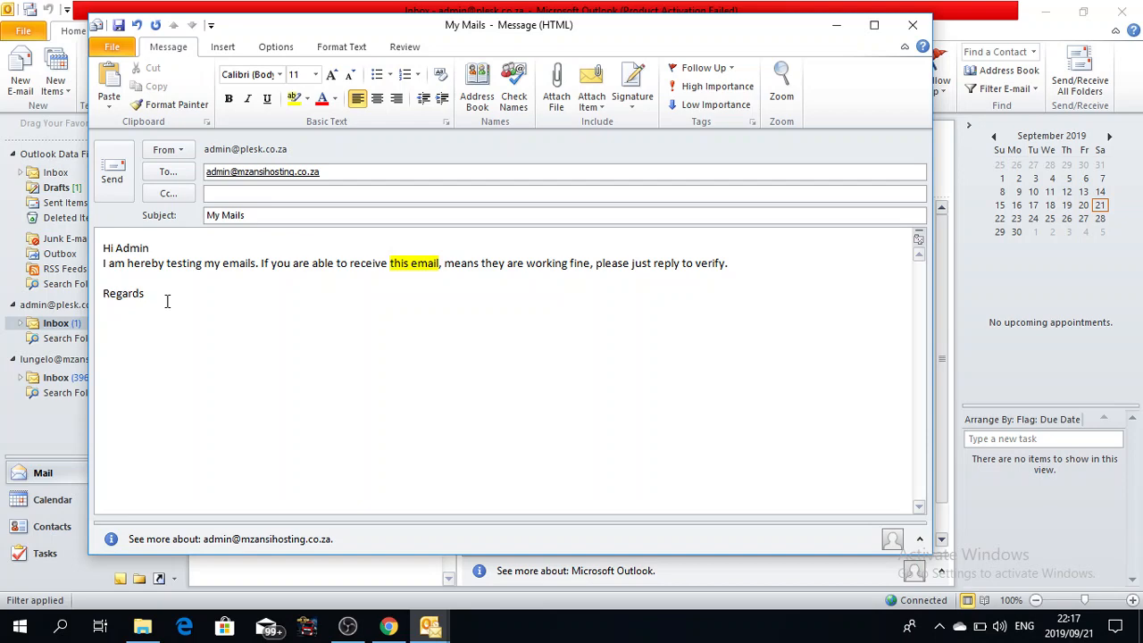
pyautogui.click(113, 170)
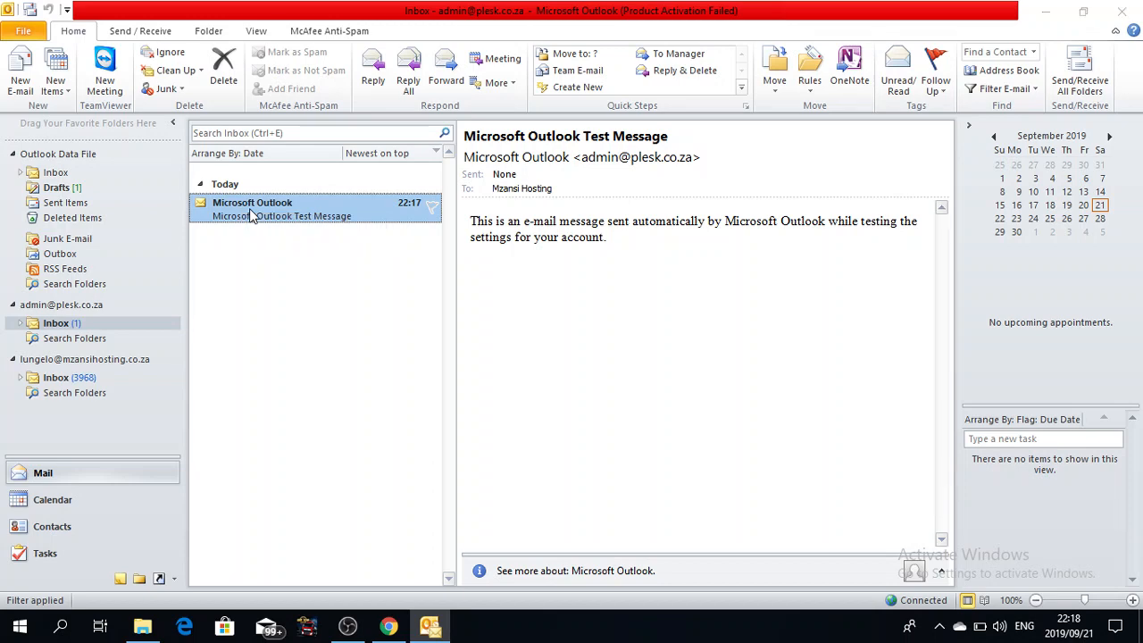
# Step: Open the Microsoft Outlook Test Message to read it, then close its window
pyautogui.doubleClick(249, 208)
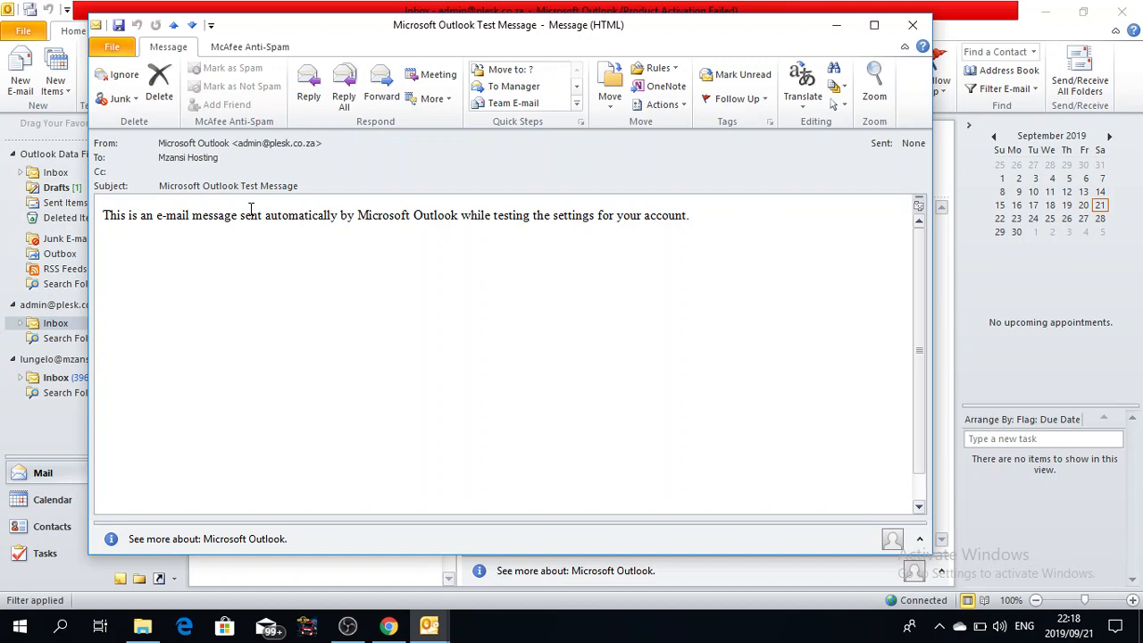
pyautogui.click(905, 29)
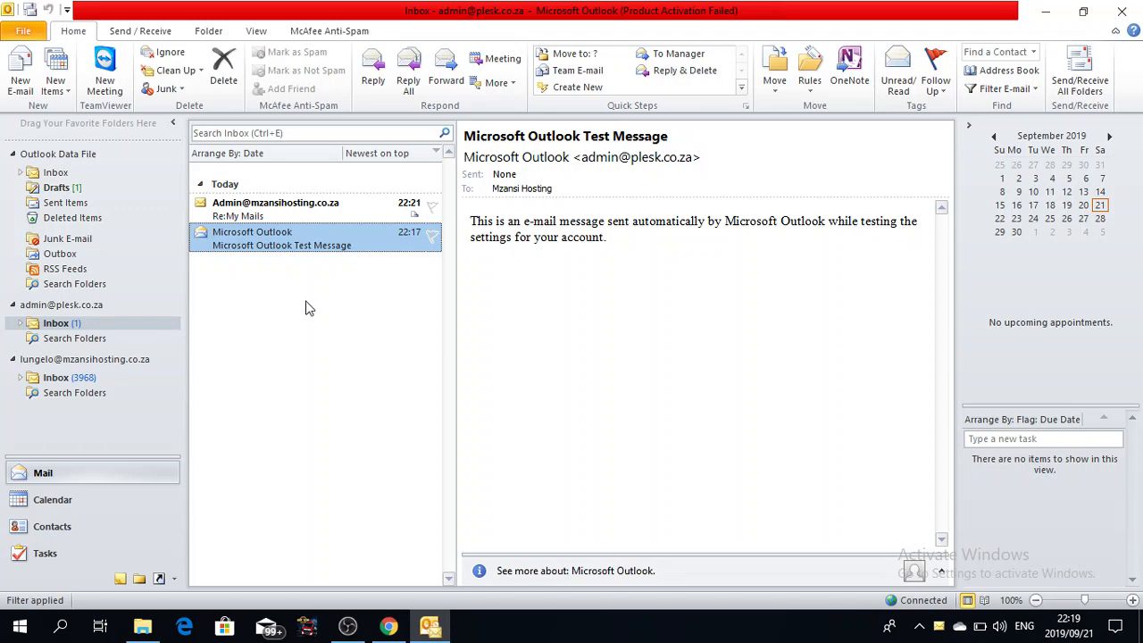
# Step: Read the Re:My Mails reply, then open and cancel File > Add Account
pyautogui.click(284, 214)
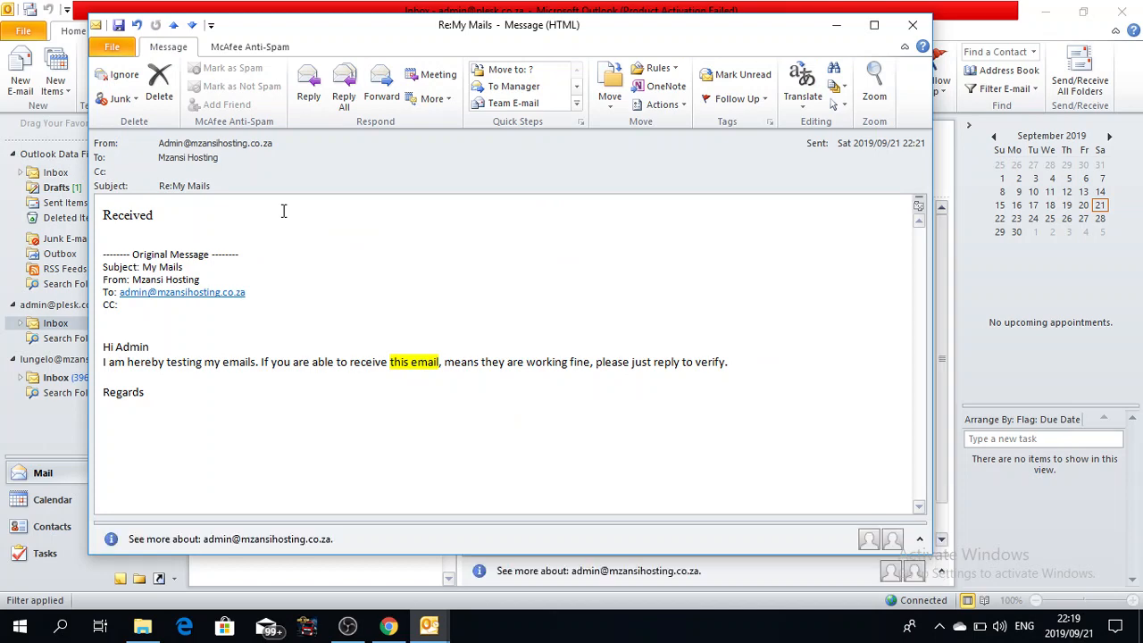
pyautogui.click(910, 29)
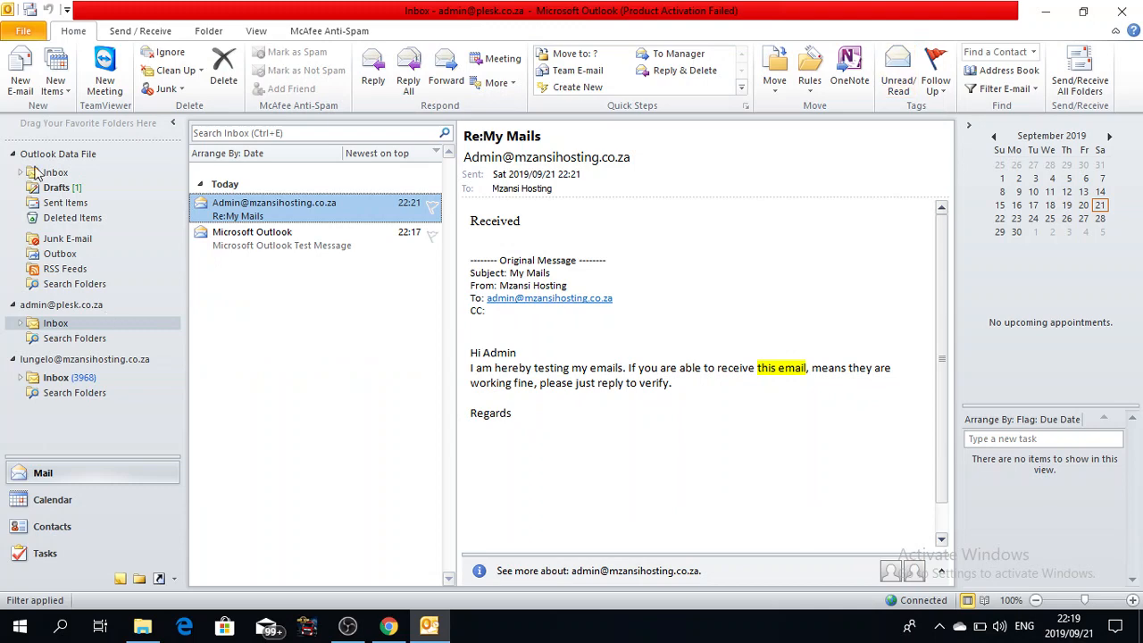
pyautogui.click(23, 32)
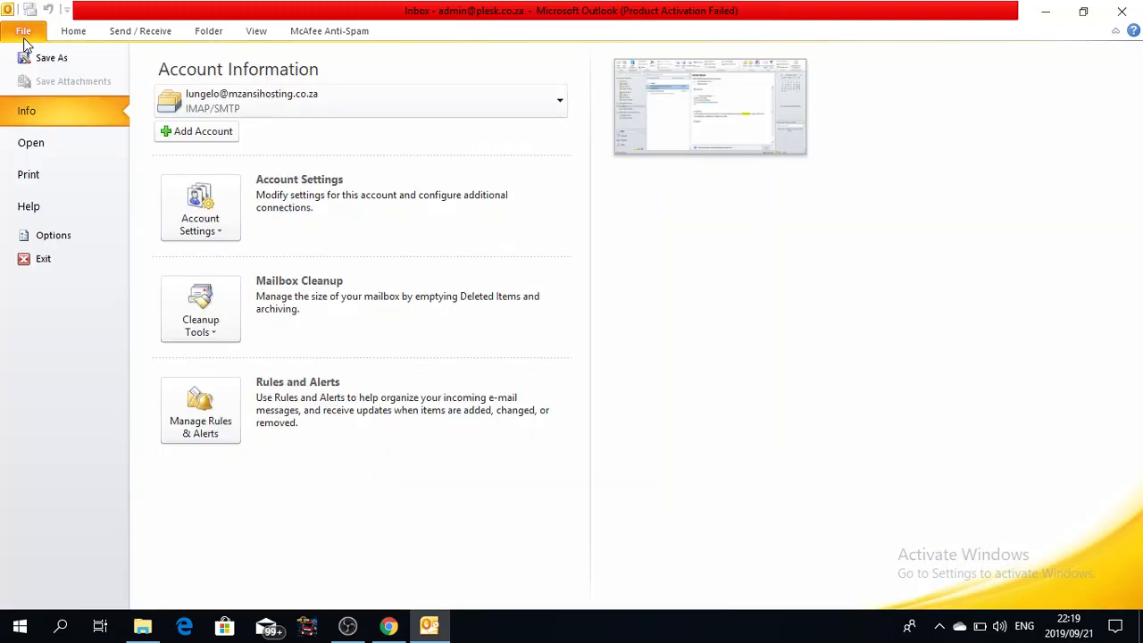
pyautogui.click(183, 131)
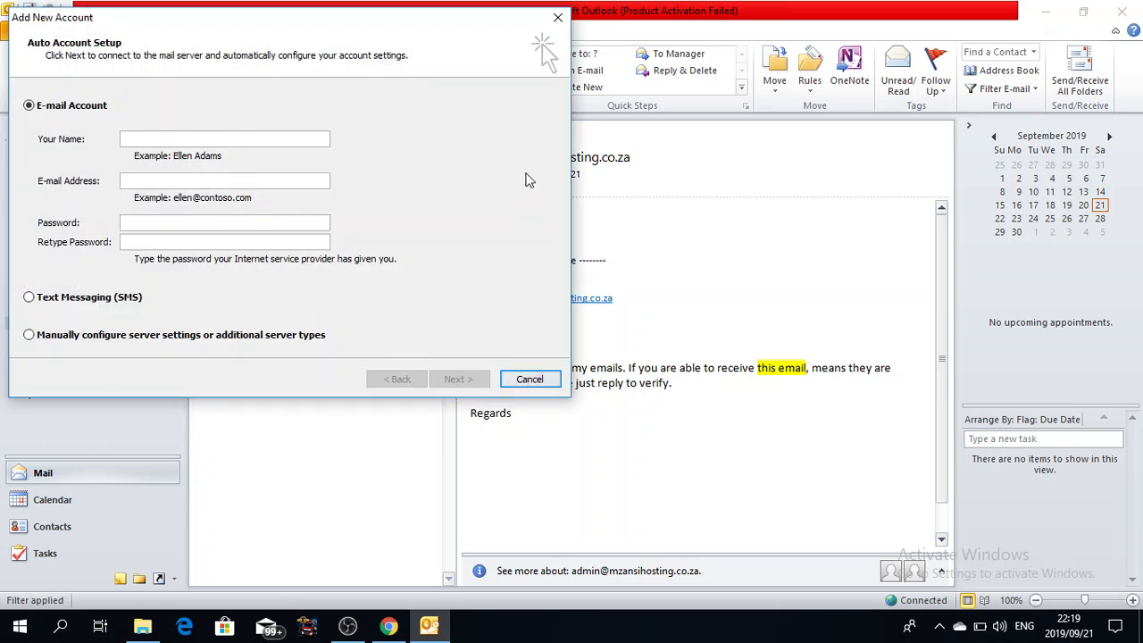
pyautogui.click(557, 17)
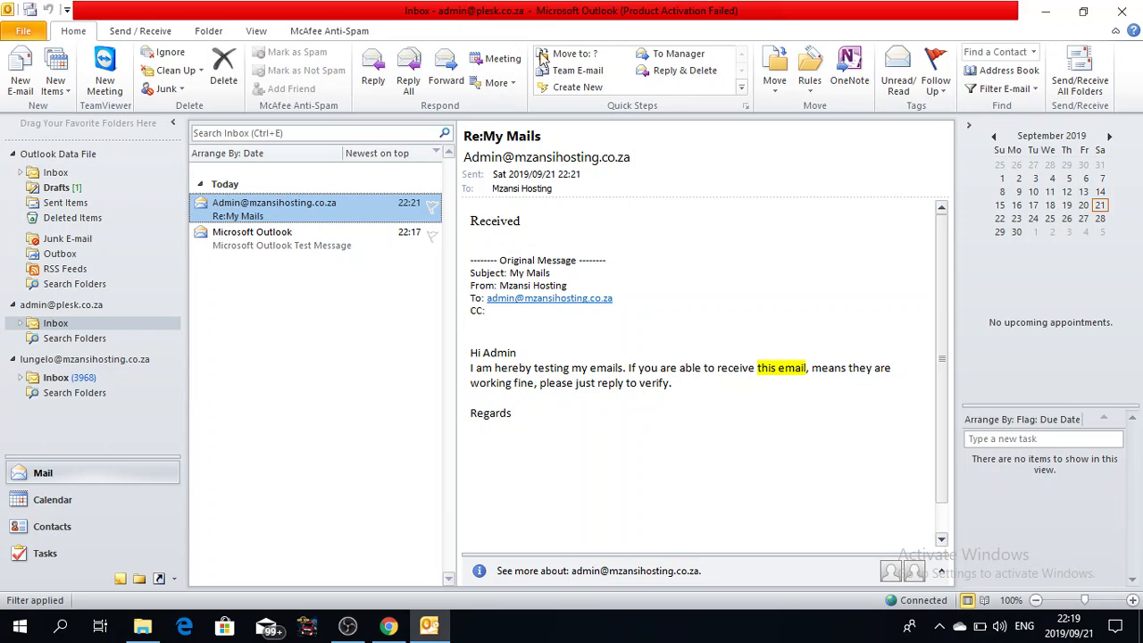
pyautogui.moveTo(390, 630)
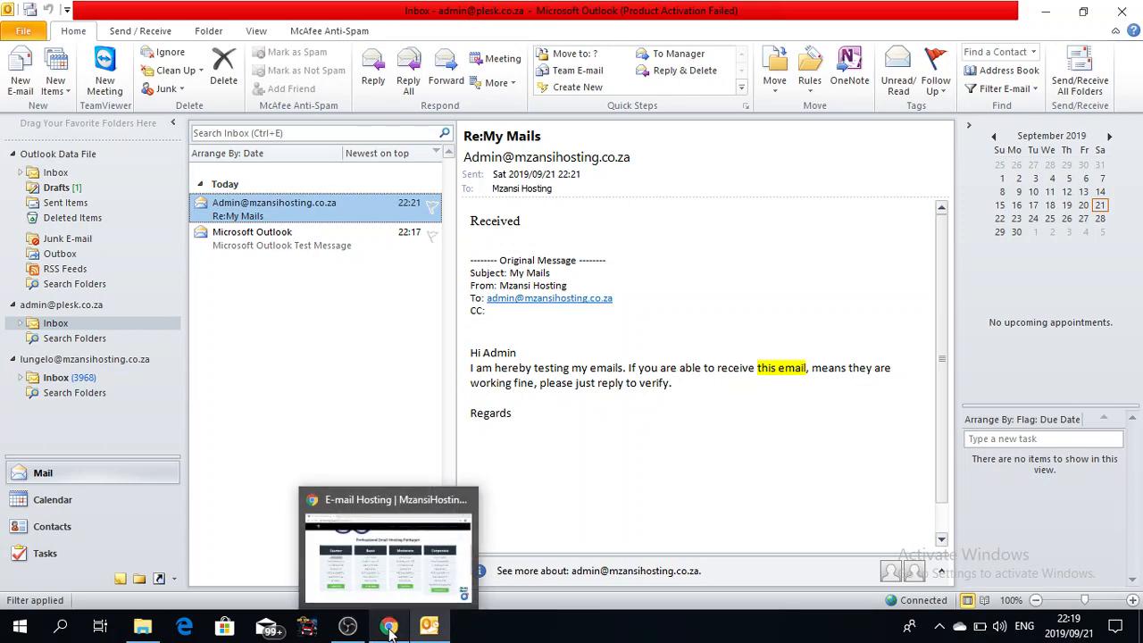
# Step: On the Mzansi Hosting page in Chrome, open the live chat and type 'Hi guys, I have issues.'
pyautogui.click(384, 576)
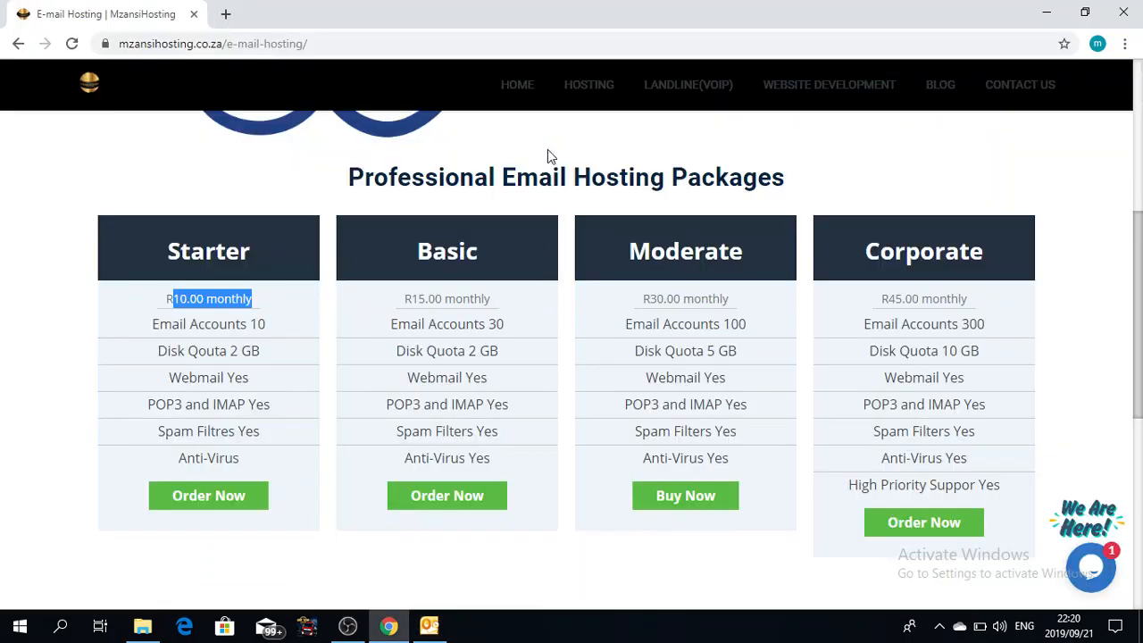
pyautogui.moveTo(581, 107)
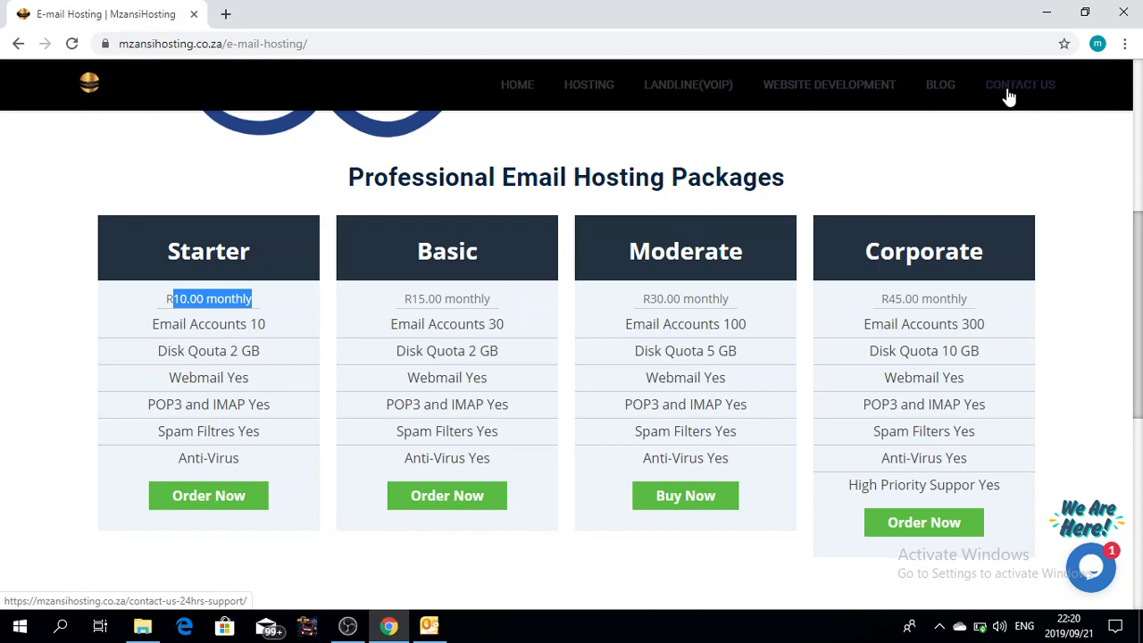
pyautogui.click(1092, 568)
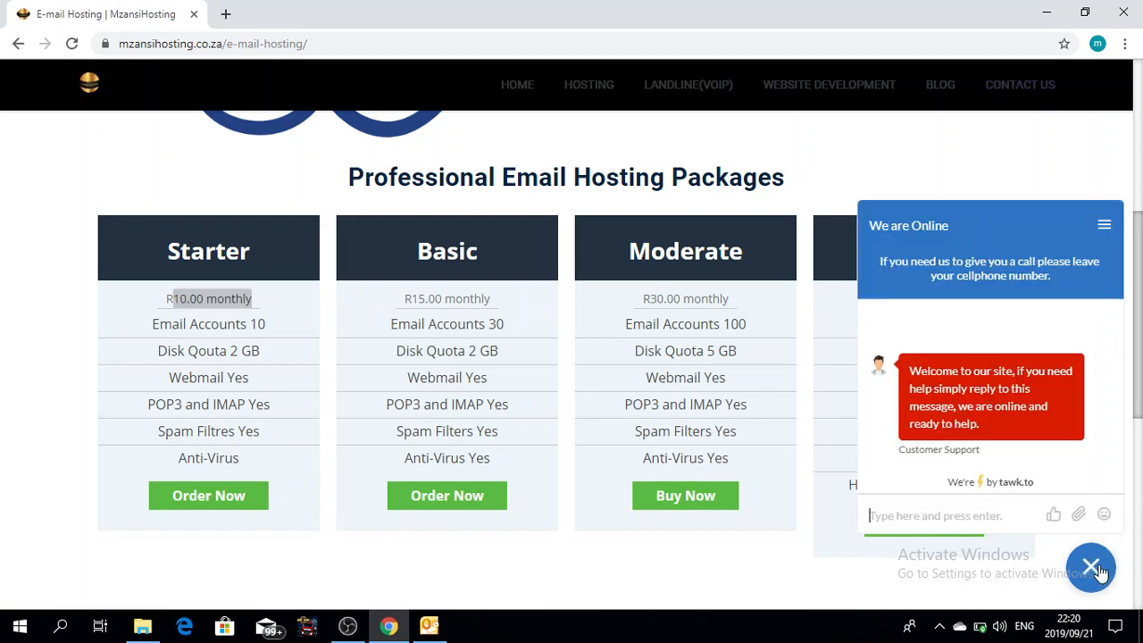
pyautogui.write('Hi guys,')
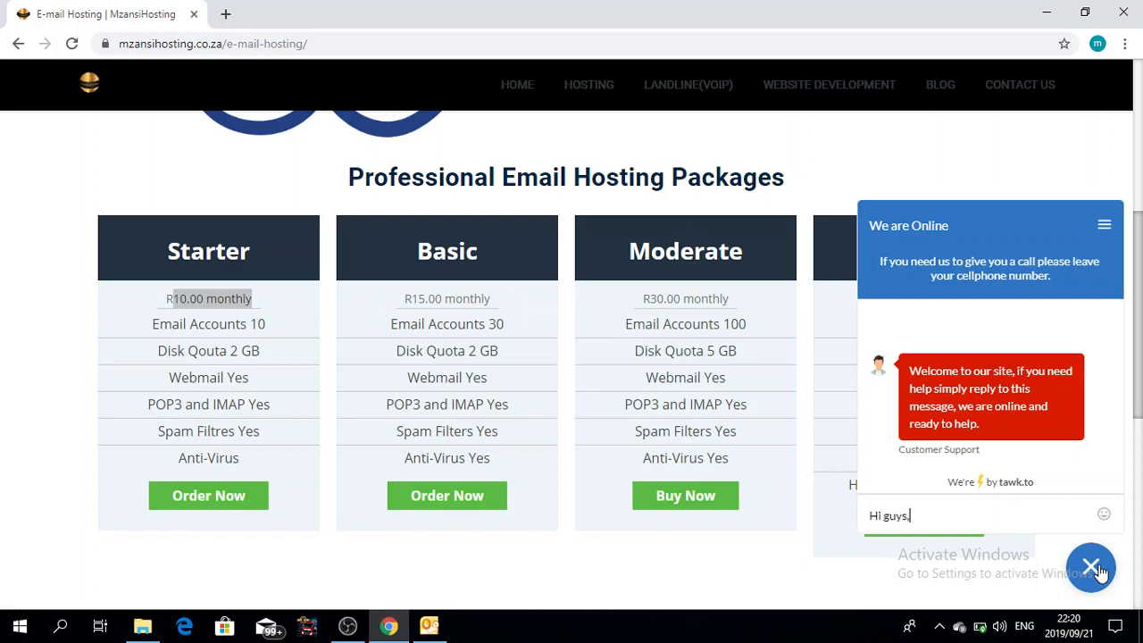
pyautogui.write(' I have issues.')
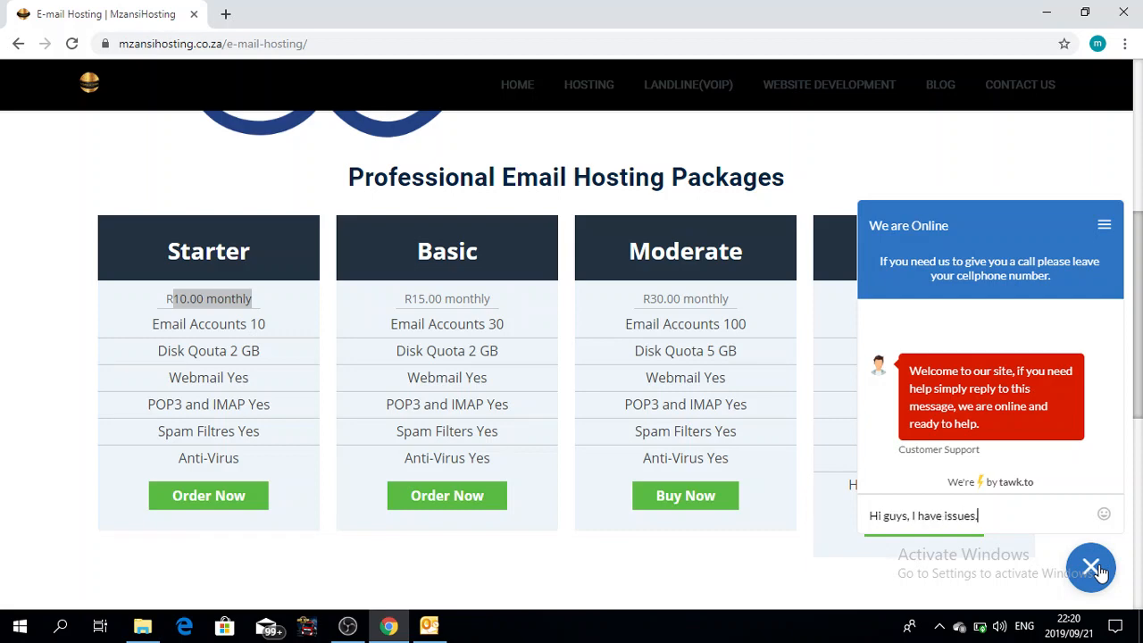